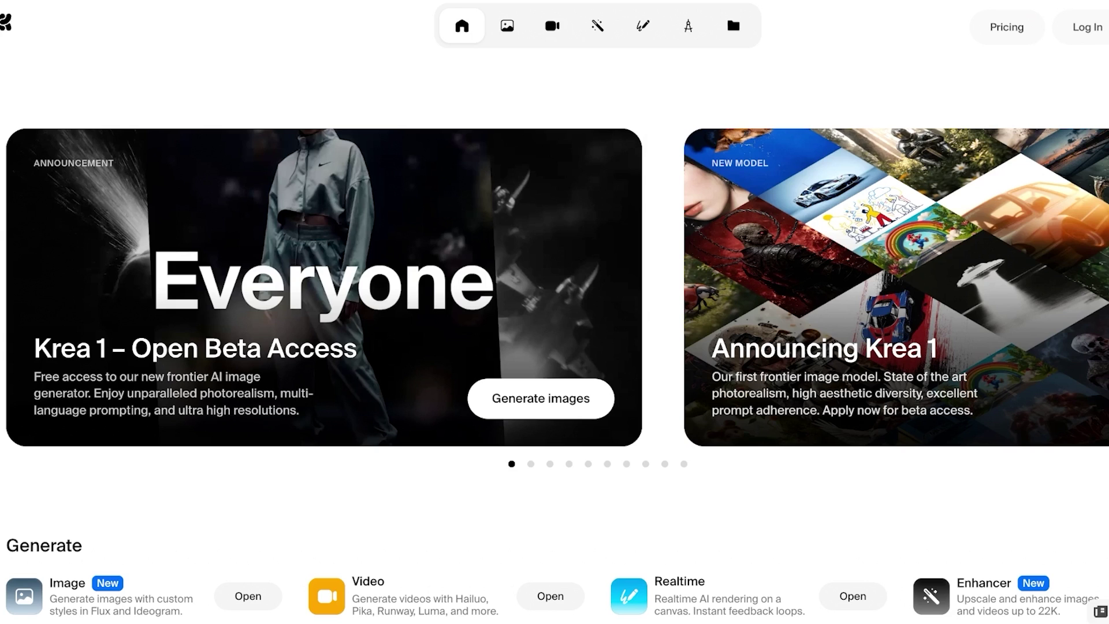
Look over the home page's featured announcements and its Generate tools
{"action": "scroll", "coordinate": [554, 312], "scroll_direction": "down", "scroll_amount": 3}
{"action": "scroll", "coordinate": [554, 312], "scroll_direction": "up", "scroll_amount": 3}
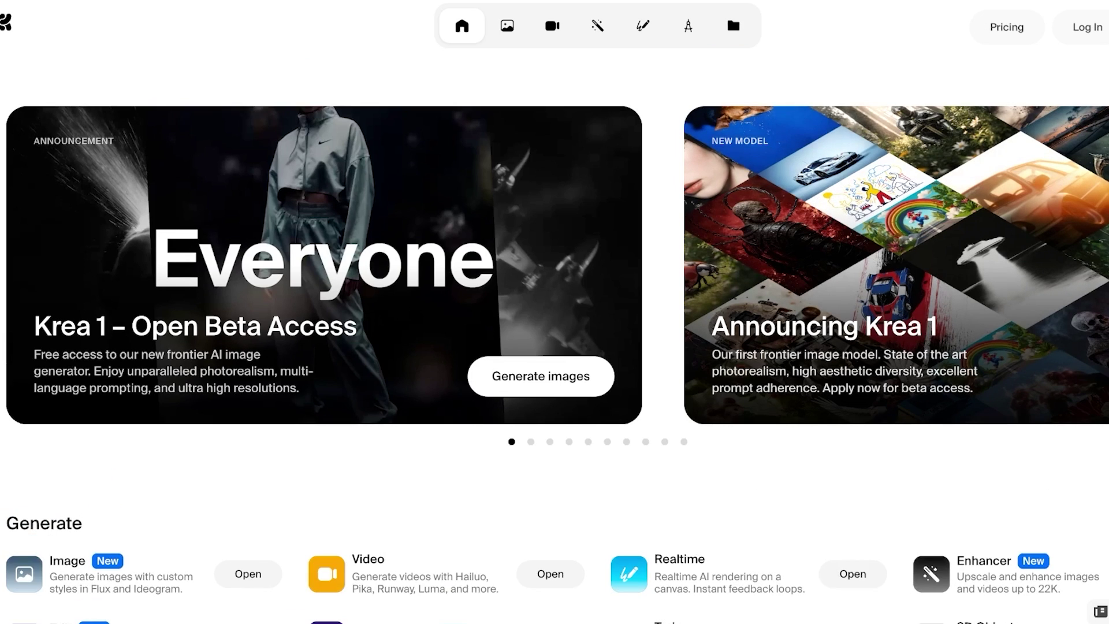
{"action": "scroll", "coordinate": [554, 312], "scroll_direction": "up", "scroll_amount": 1}
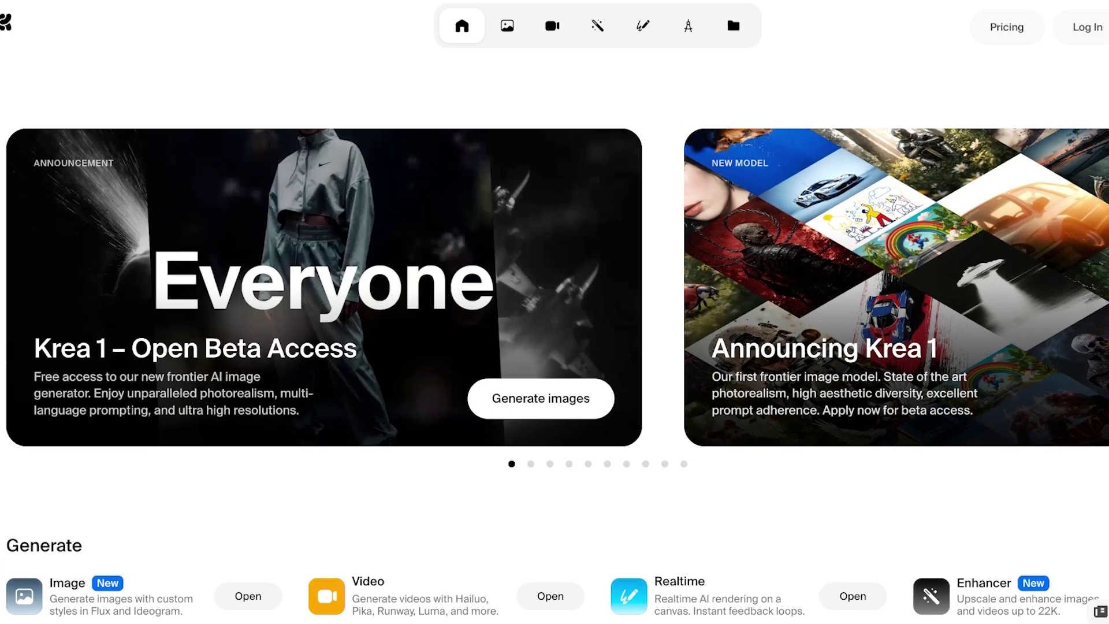
{"action": "scroll", "coordinate": [555, 312], "scroll_direction": "down", "scroll_amount": 1}
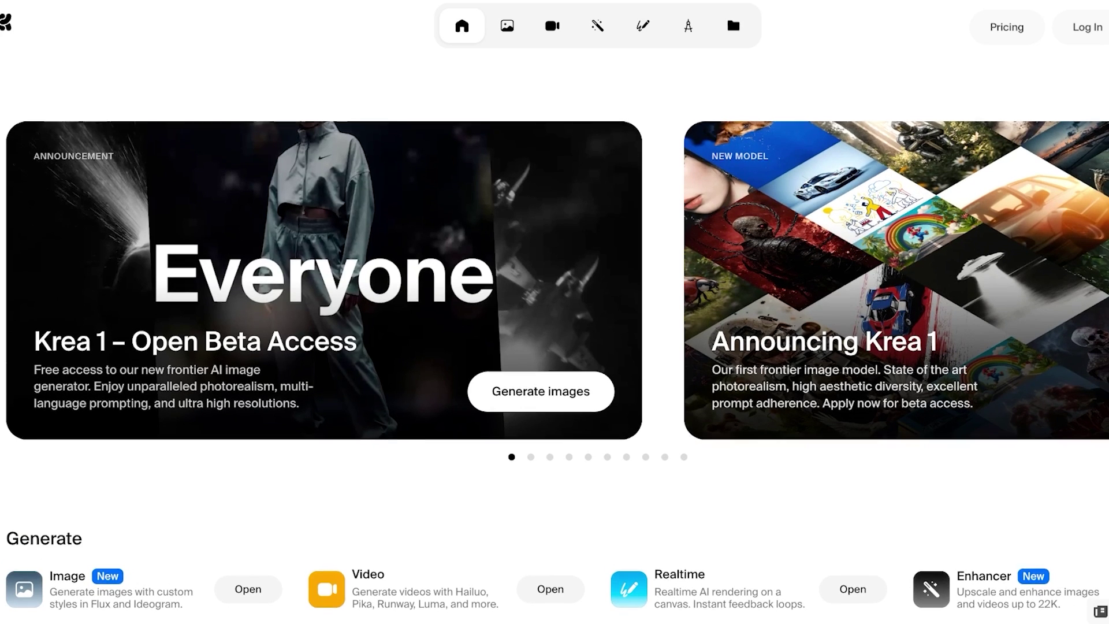
{"action": "scroll", "coordinate": [554, 312], "scroll_direction": "down", "scroll_amount": 5}
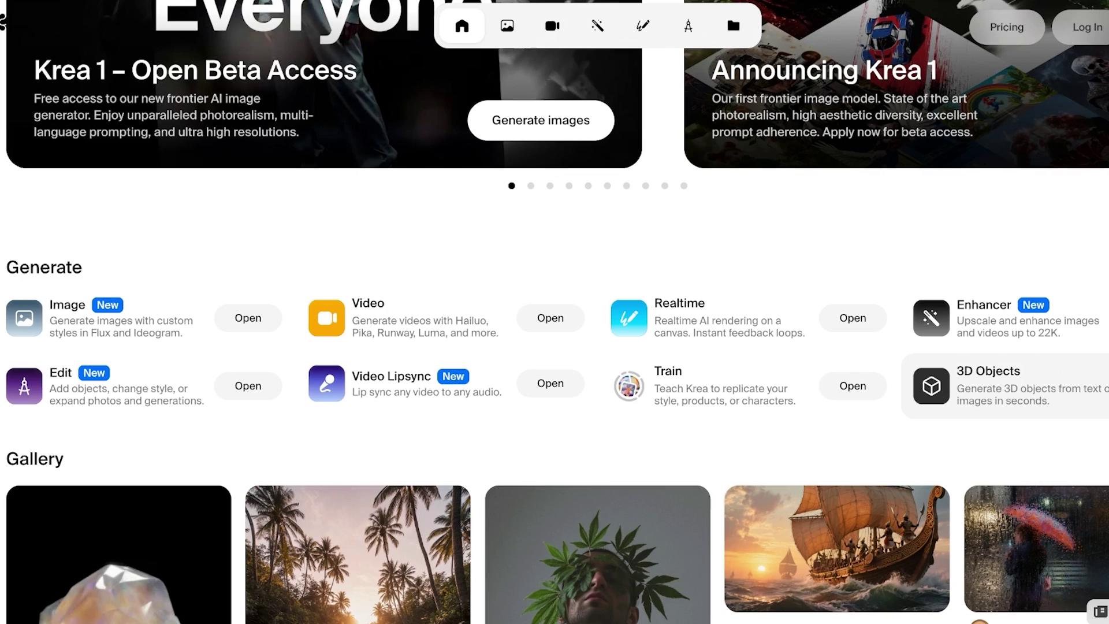
{"action": "scroll", "coordinate": [555, 312], "scroll_direction": "up", "scroll_amount": 5}
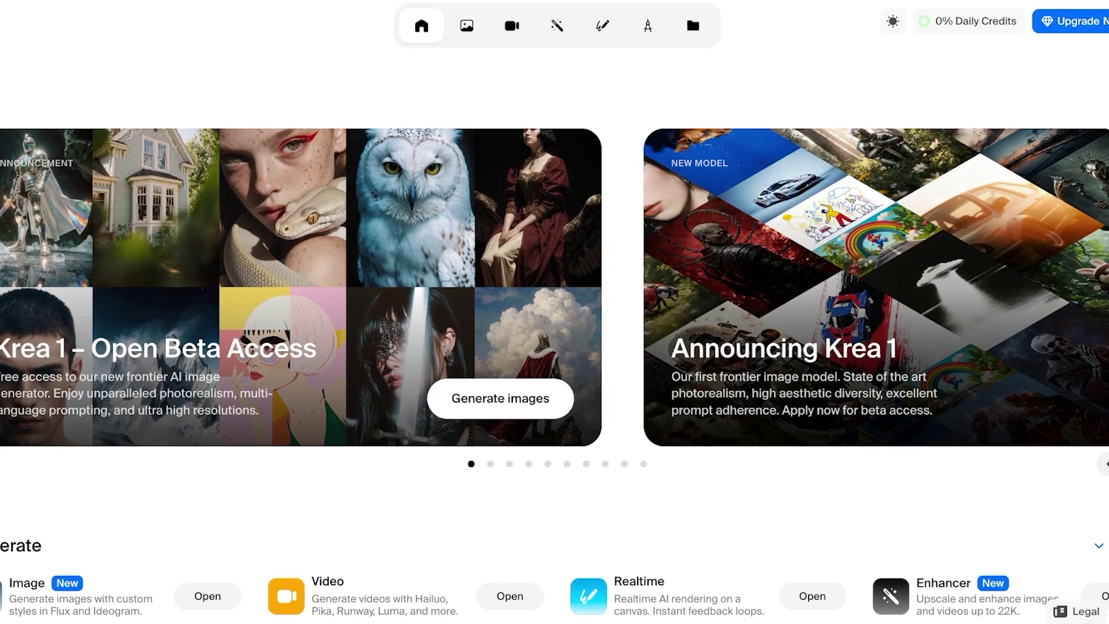
Check the account menu and review the Free, Basic, Pro and Max subscription plans
{"action": "left_click", "coordinate": [1102, 21]}
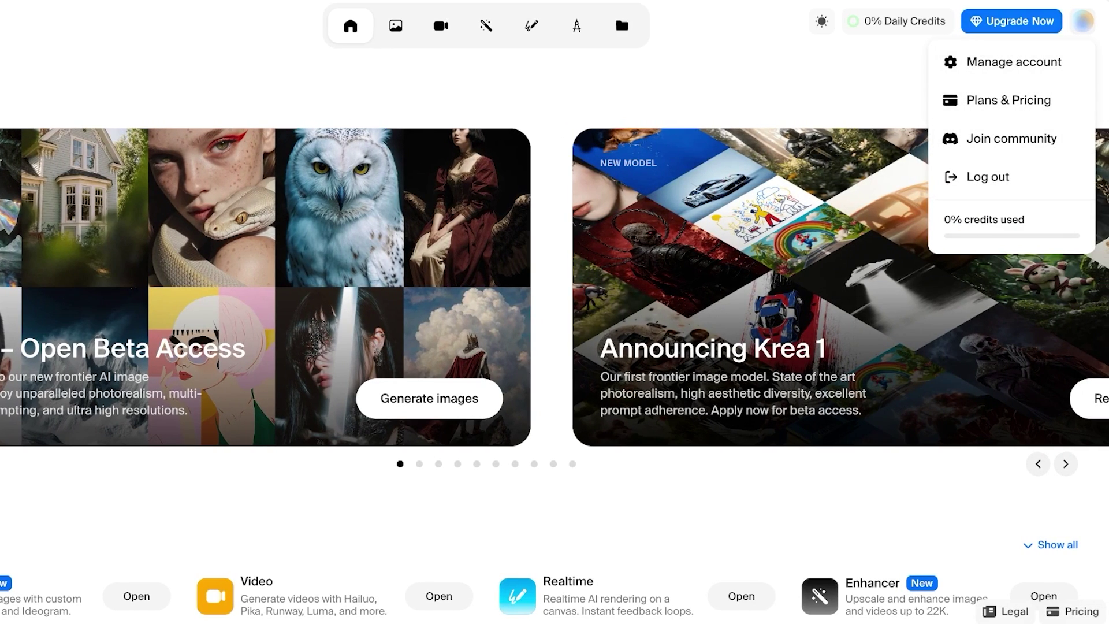
{"action": "key", "text": "Escape"}
{"action": "left_click", "coordinate": [898, 20]}
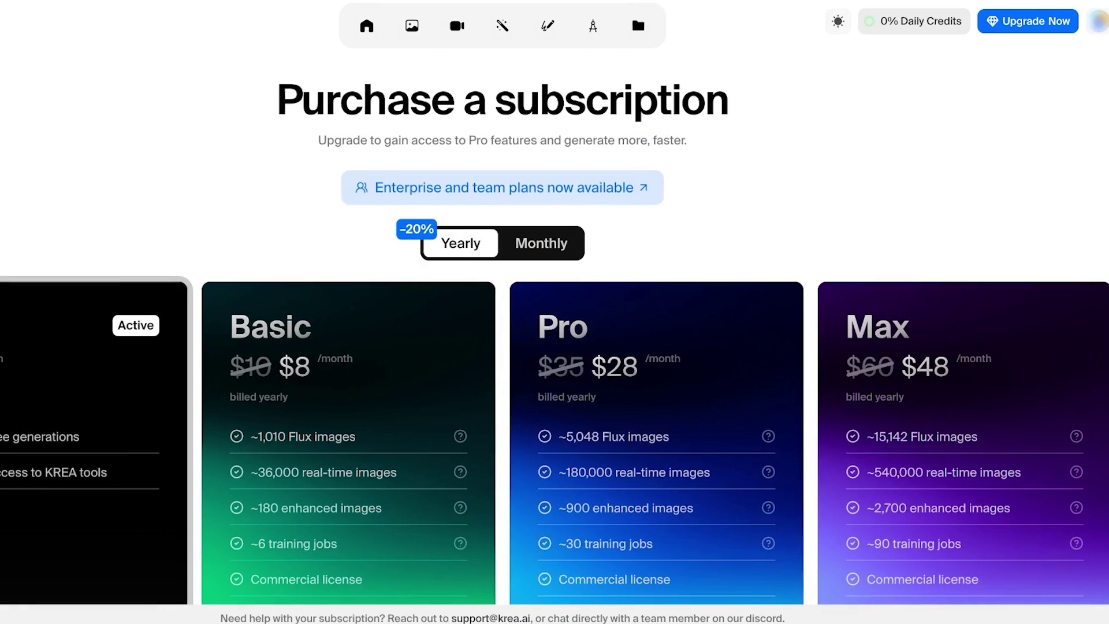
{"action": "scroll", "coordinate": [555, 312], "scroll_direction": "down", "scroll_amount": 6}
{"action": "scroll", "coordinate": [555, 312], "scroll_direction": "up", "scroll_amount": 3}
{"action": "scroll", "coordinate": [554, 312], "scroll_direction": "up", "scroll_amount": 1}
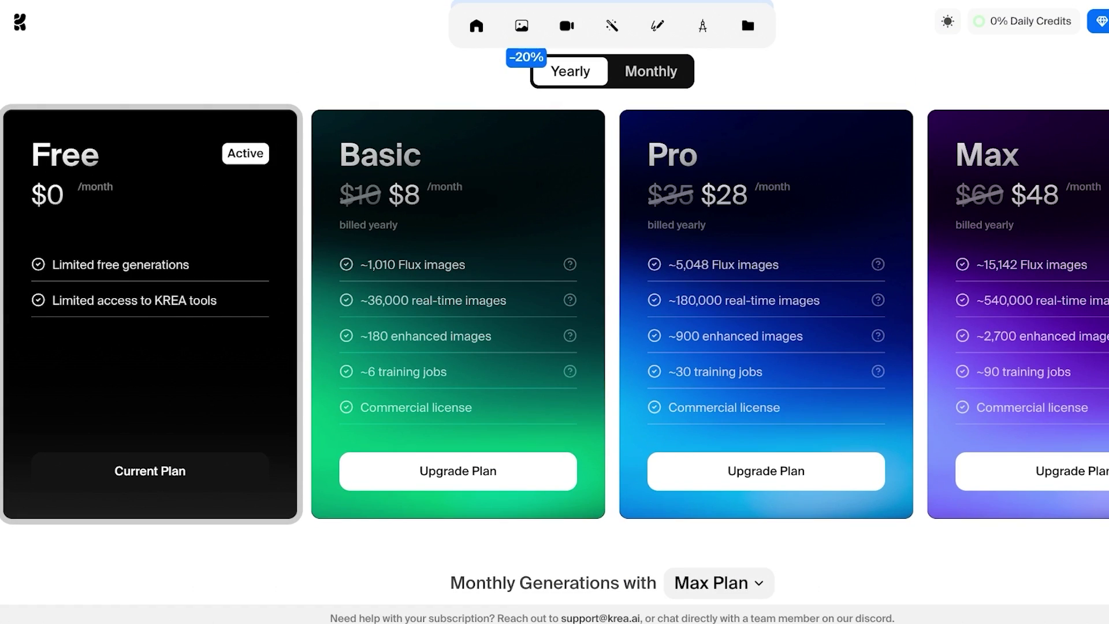
{"action": "scroll", "coordinate": [555, 312], "scroll_direction": "up", "scroll_amount": 3}
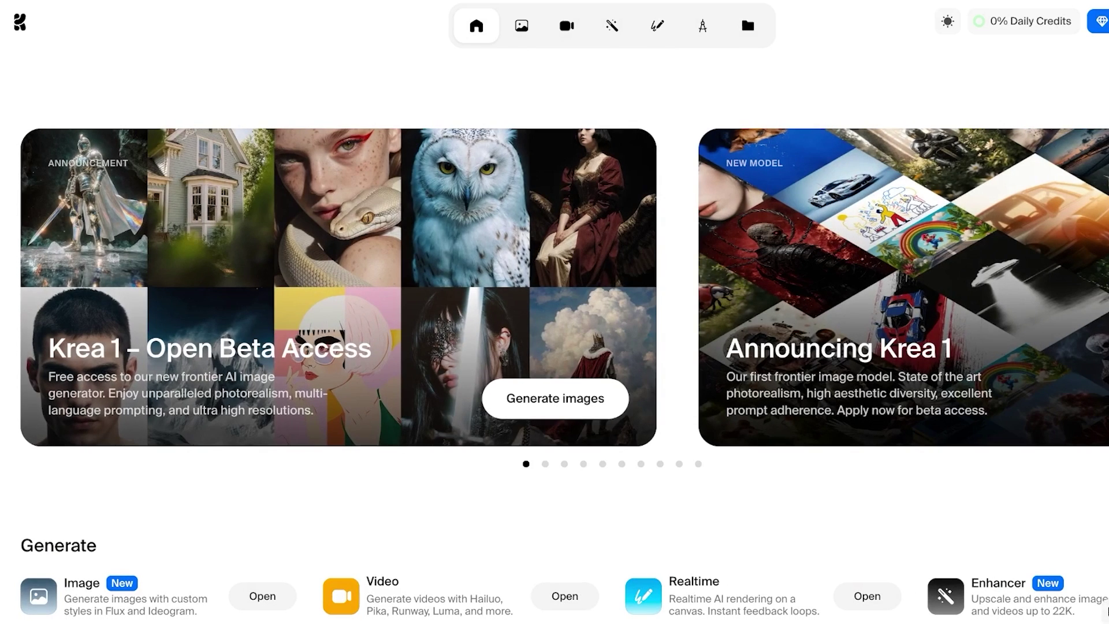
Open the Edit tool from the home page and upload the portrait of the woman holding a makeup palette
{"action": "scroll", "coordinate": [559, 379], "scroll_direction": "down", "scroll_amount": 5}
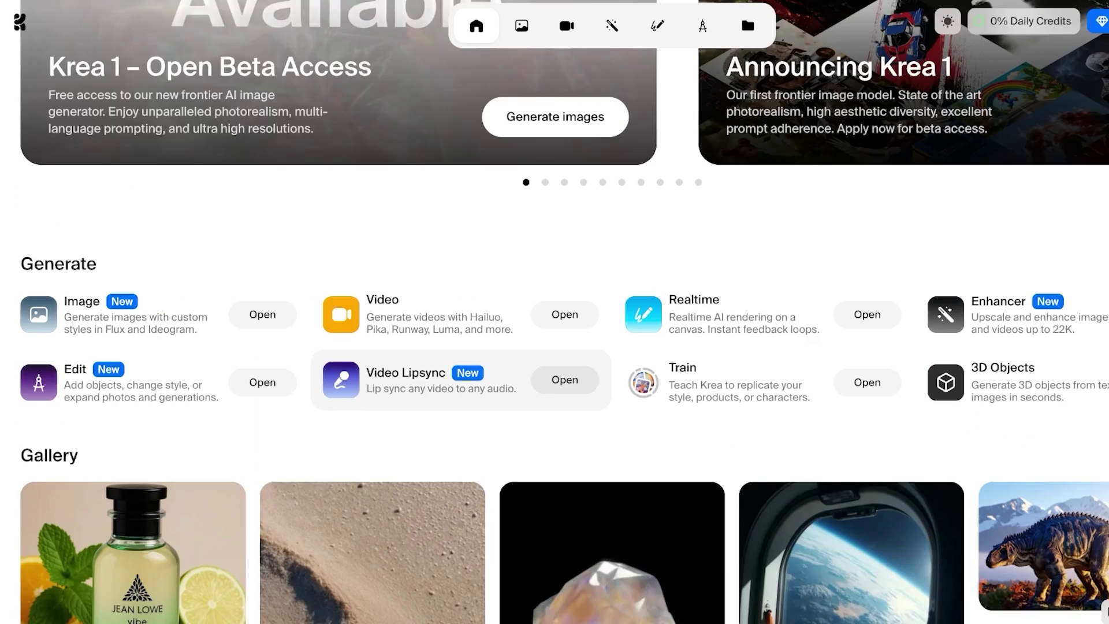
{"action": "scroll", "coordinate": [559, 379], "scroll_direction": "up", "scroll_amount": 4}
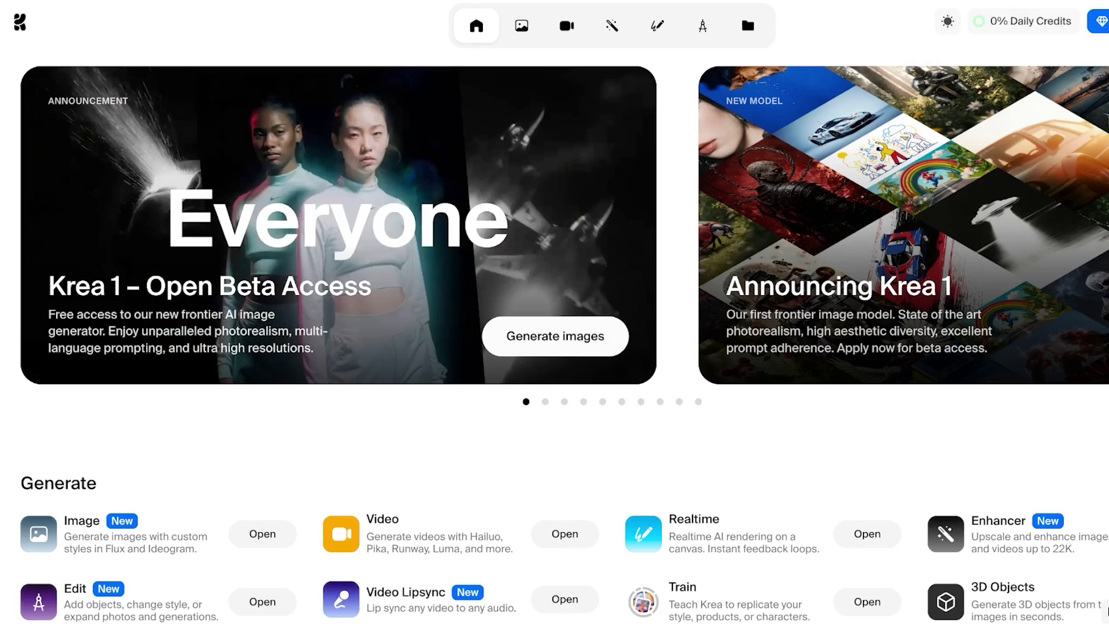
{"action": "scroll", "coordinate": [554, 312], "scroll_direction": "down", "scroll_amount": 1}
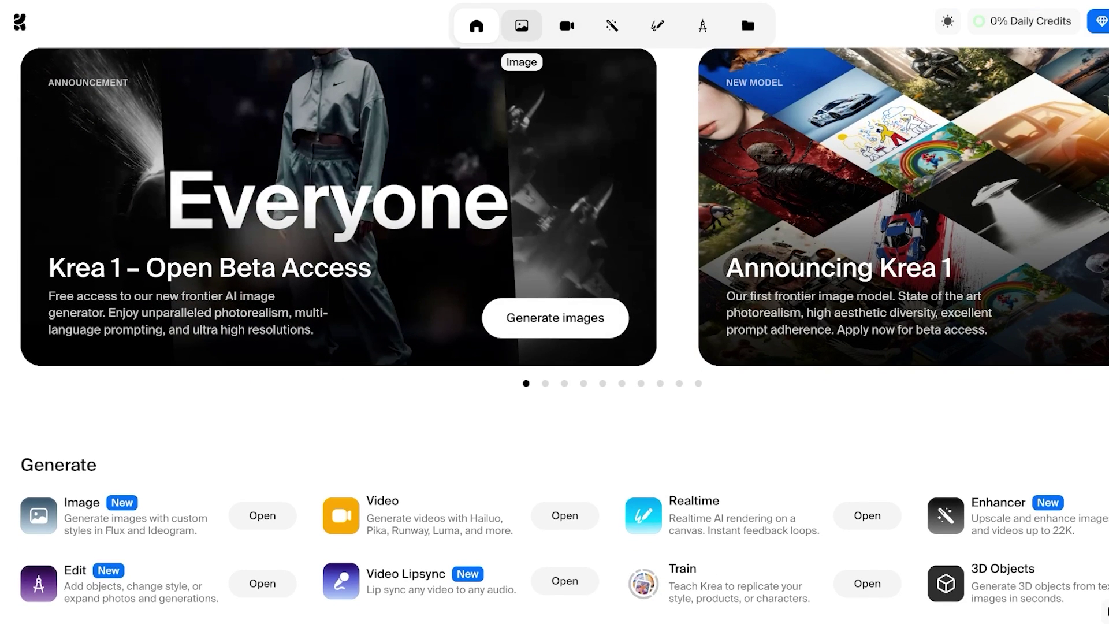
{"action": "left_click", "coordinate": [702, 25]}
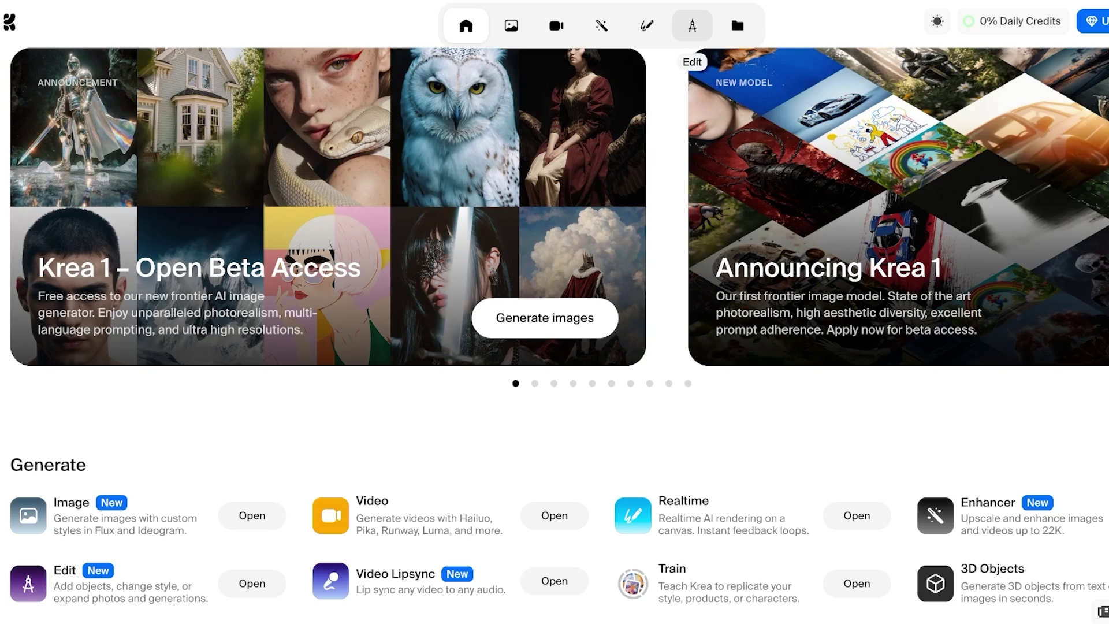
{"action": "left_click", "coordinate": [692, 26]}
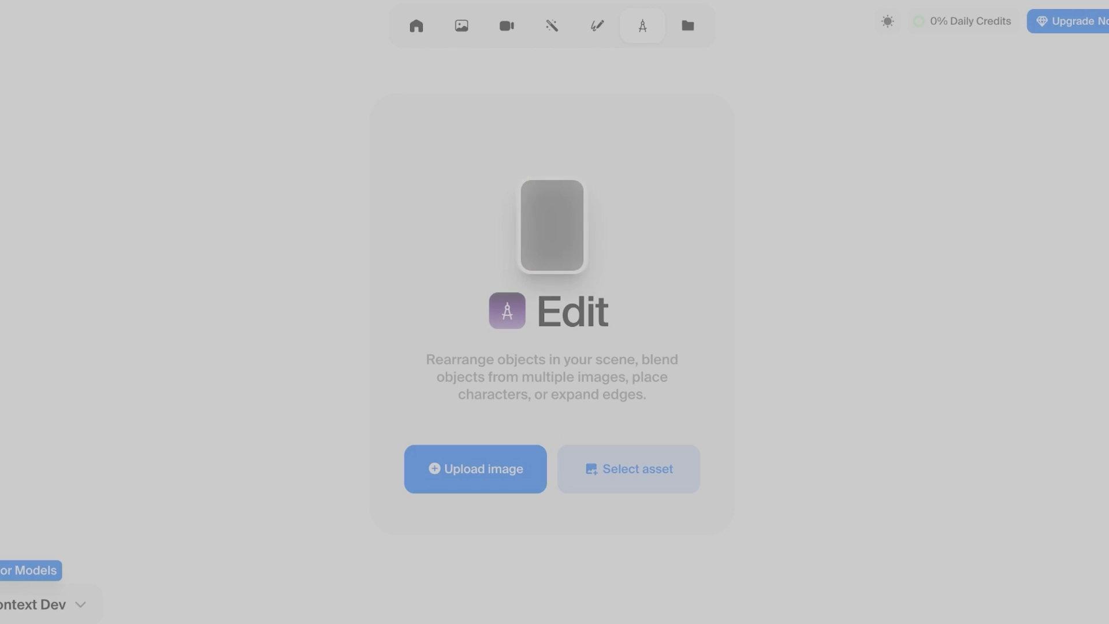
{"action": "key", "text": "Return"}
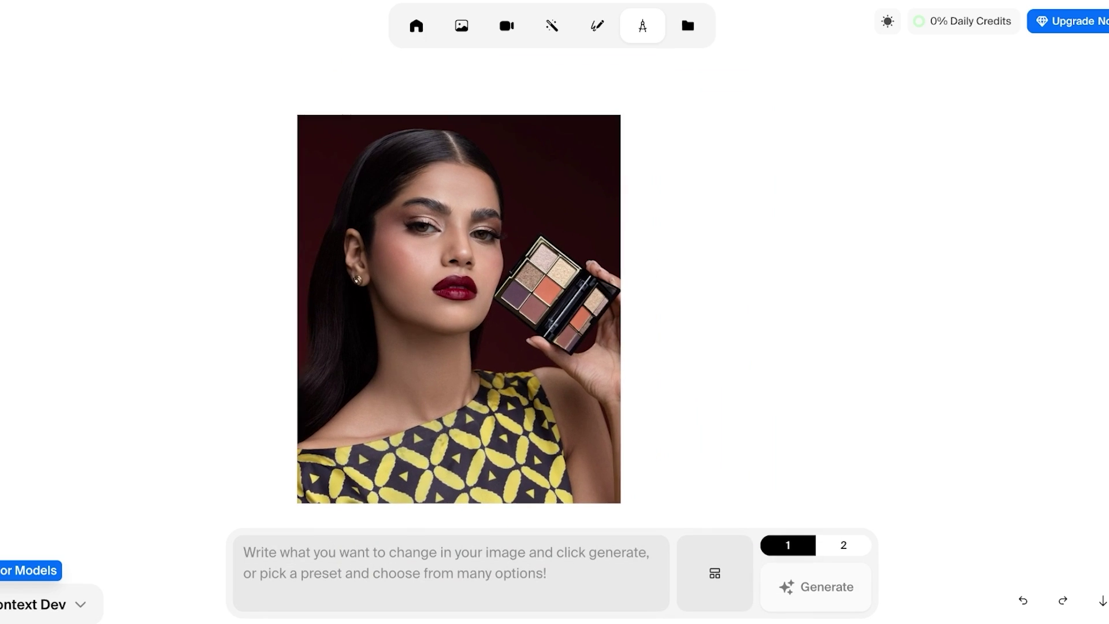
Write the edit prompt "Remove the object in her hand, replace it with a rose."
{"action": "left_click", "coordinate": [244, 553]}
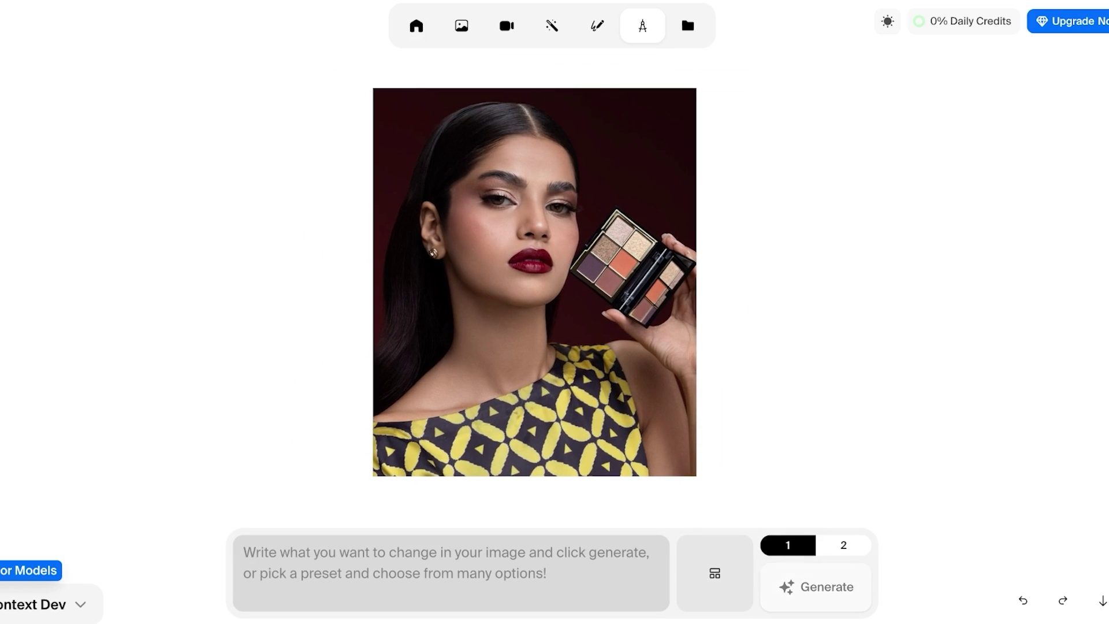
{"action": "type", "text": "Make th"}
{"action": "key", "text": "BackSpace"}
{"action": "key", "text": "BackSpace"}
{"action": "key", "text": "BackSpace"}
{"action": "key", "text": "BackSpace"}
{"action": "key", "text": "BackSpace"}
{"action": "key", "text": "BackSpace"}
{"action": "key", "text": "BackSpace"}
{"action": "type", "text": "Remov"}
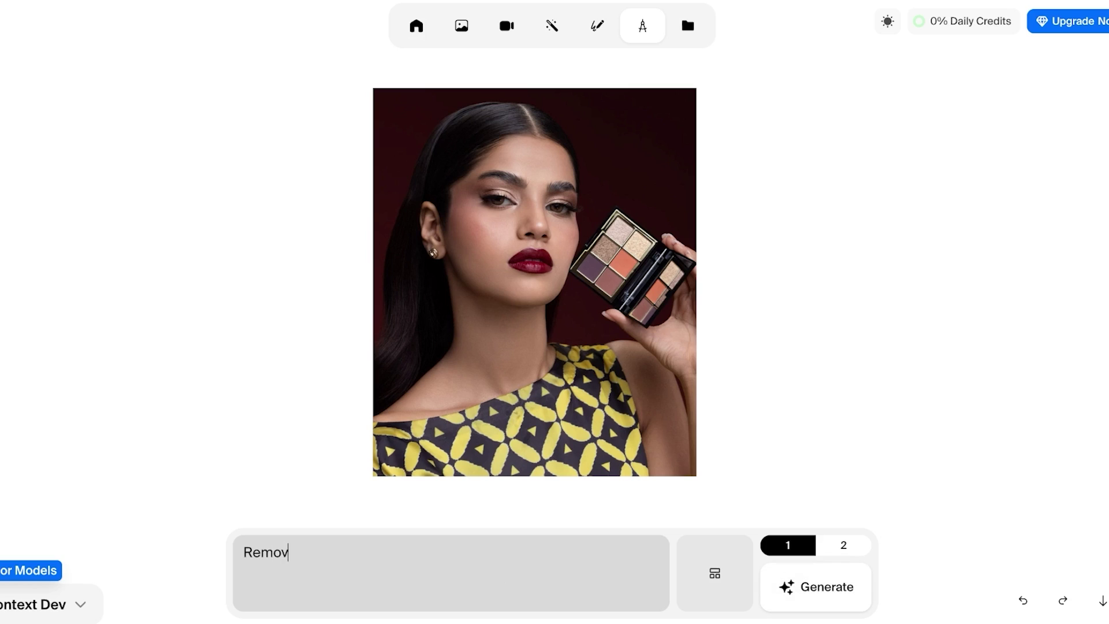
{"action": "type", "text": "e the object in her hand, replace it with a flo"}
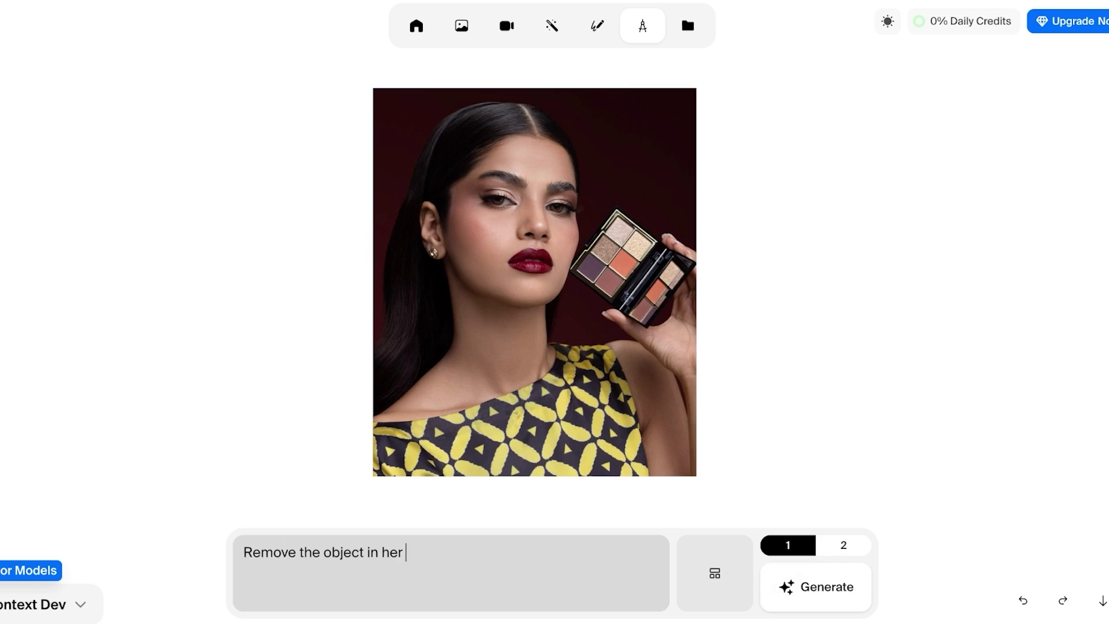
{"action": "key", "text": "BackSpace"}
{"action": "key", "text": "BackSpace"}
{"action": "key", "text": "BackSpace"}
{"action": "type", "text": "rose."}
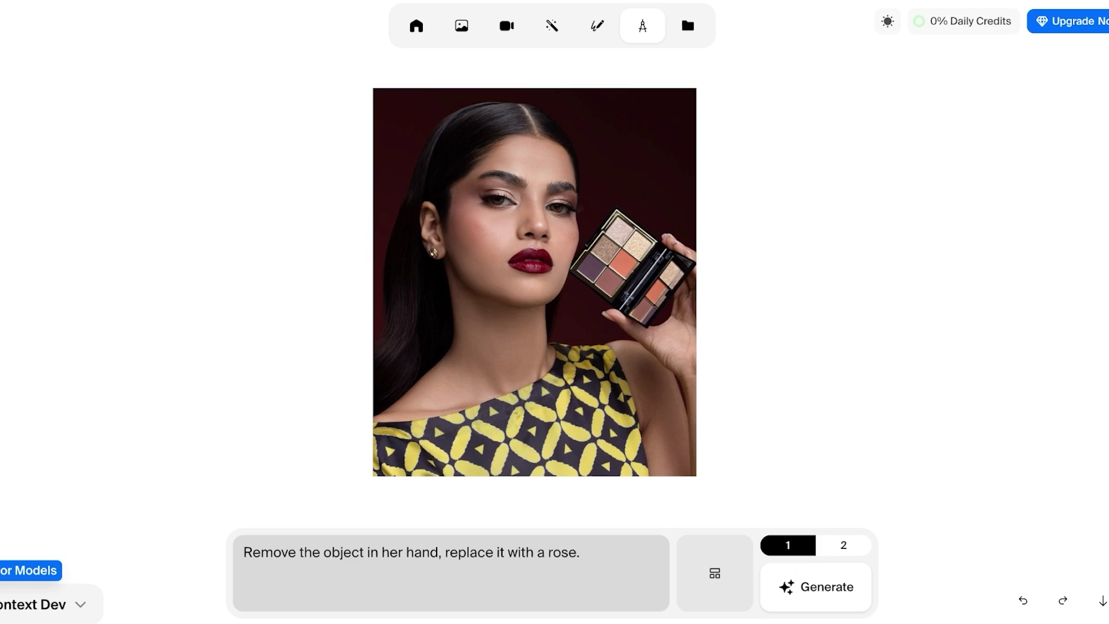
Extend the prompt with "make her lipstick a nude pink and put on gold hoop earrings"
{"action": "type", "text": " make her lipstick a nud"}
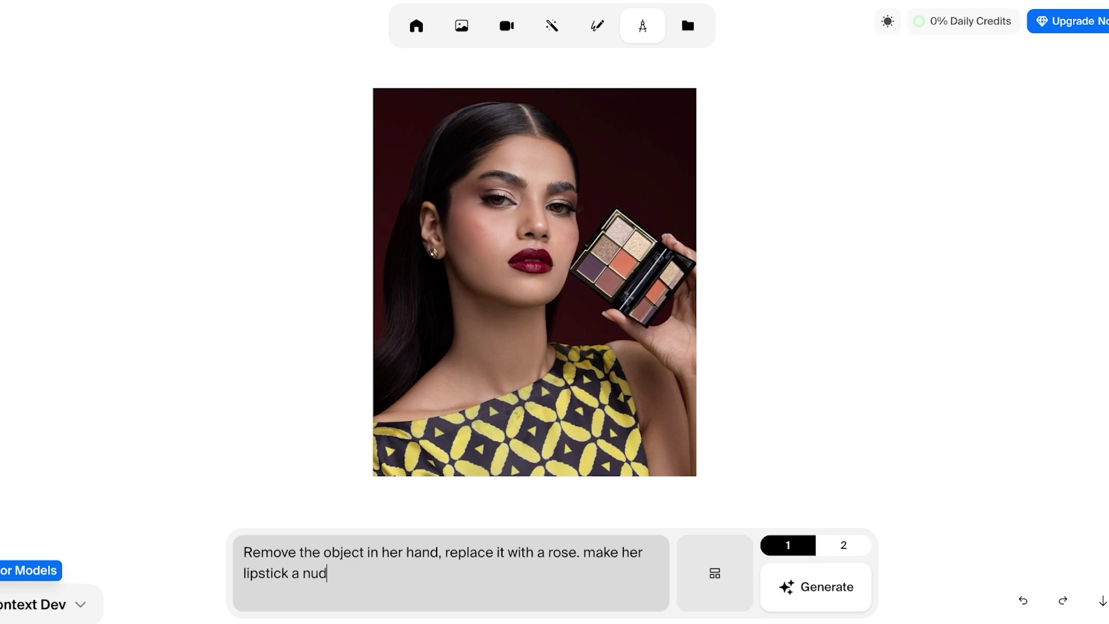
{"action": "type", "text": "e pink and put on earrings"}
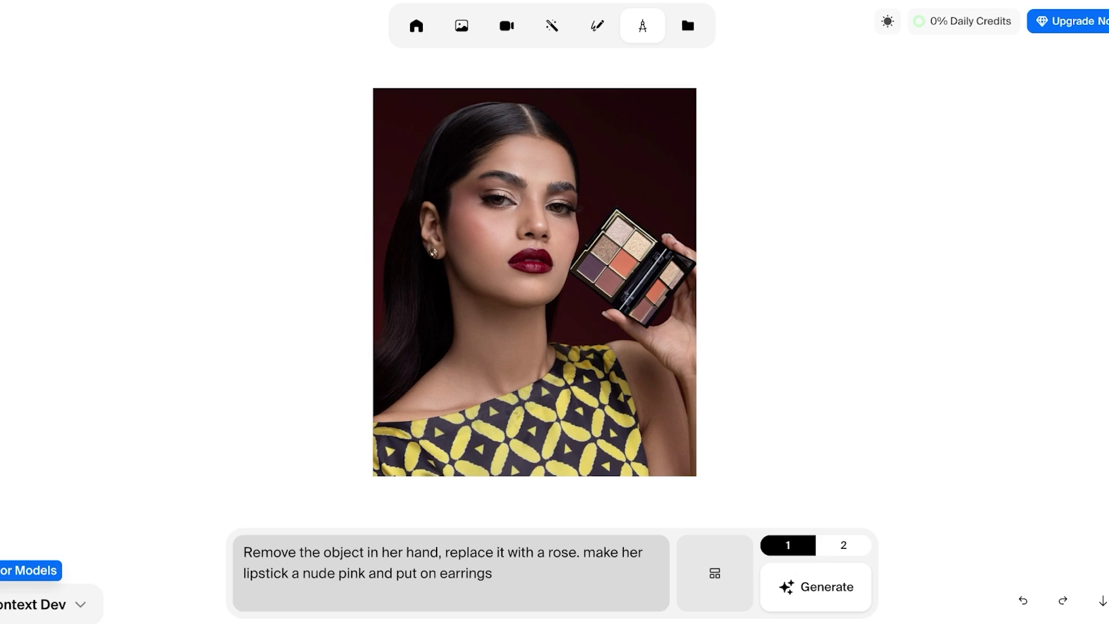
{"action": "left_click", "coordinate": [441, 573]}
{"action": "type", "text": "gold hoop"}
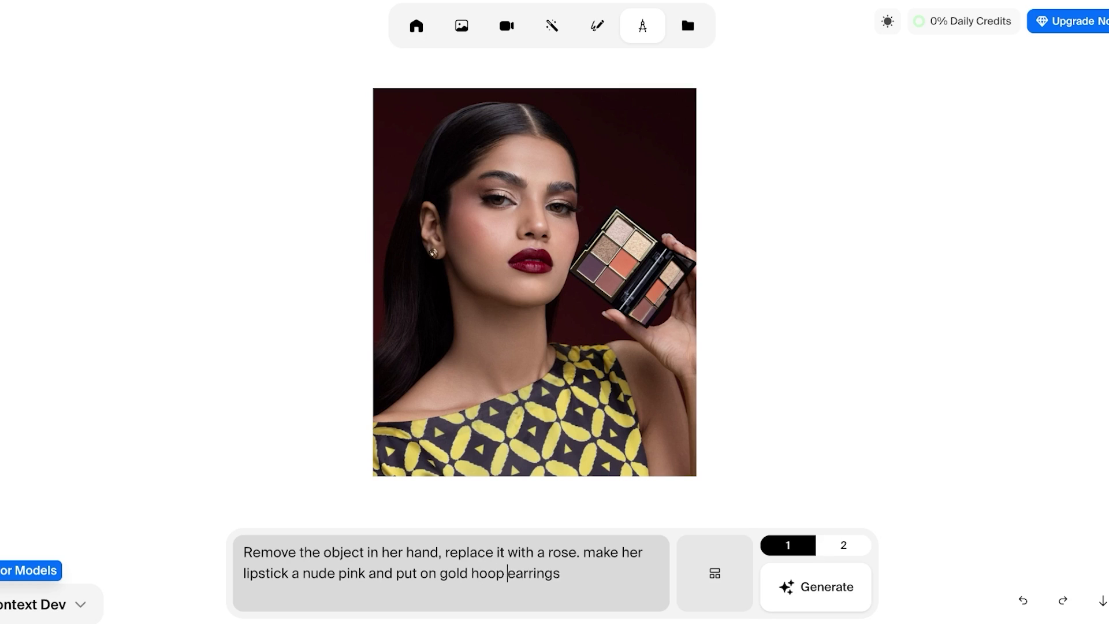
Browse the available edit presets without choosing one
{"action": "left_click", "coordinate": [715, 573]}
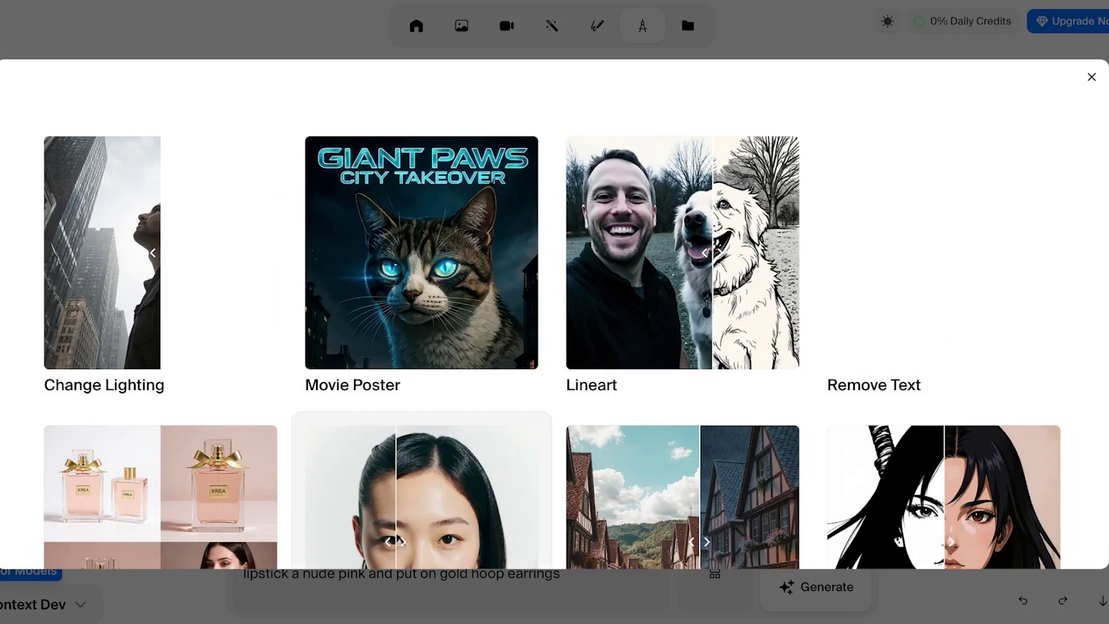
{"action": "scroll", "coordinate": [942, 255], "scroll_direction": "down", "scroll_amount": 6}
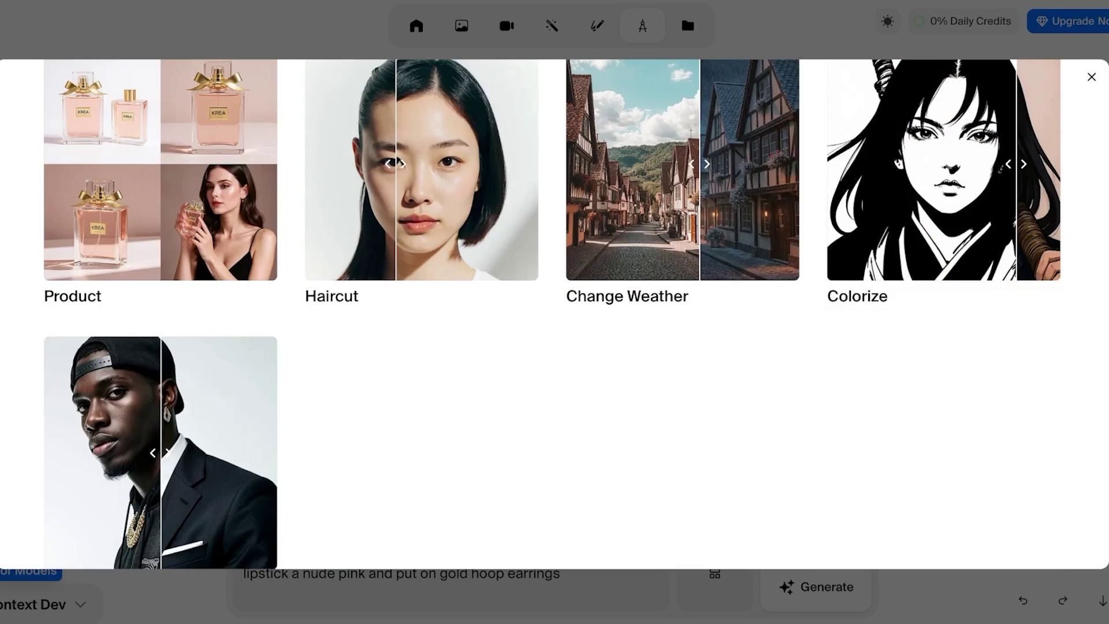
{"action": "left_click", "coordinate": [1092, 76]}
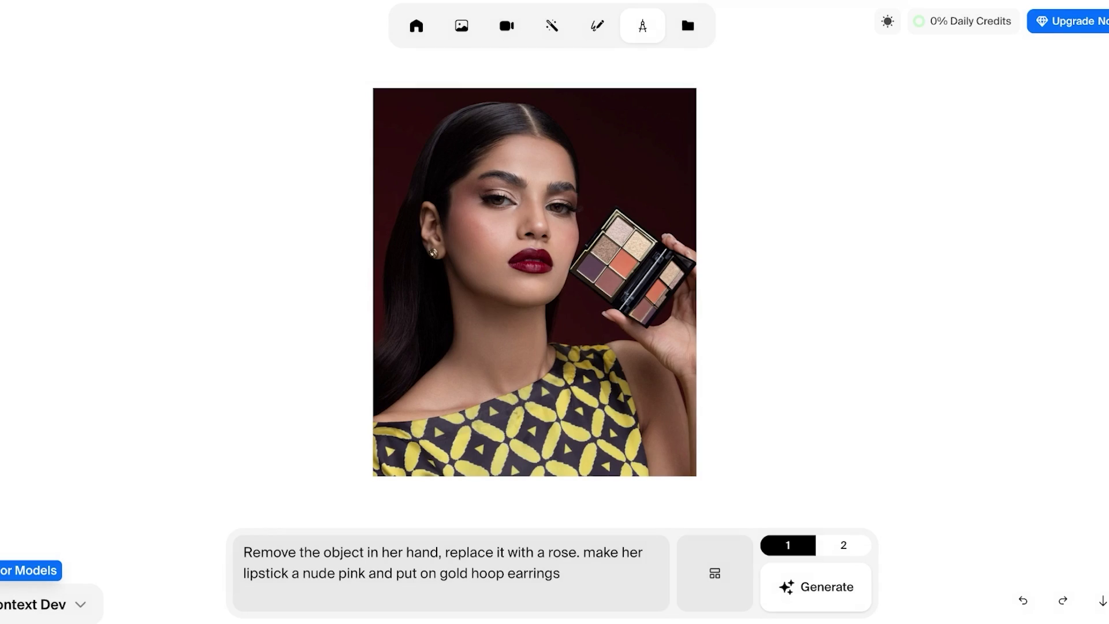
Generate one edited version of the makeup-palette portrait from the written prompt
{"action": "left_click", "coordinate": [816, 586]}
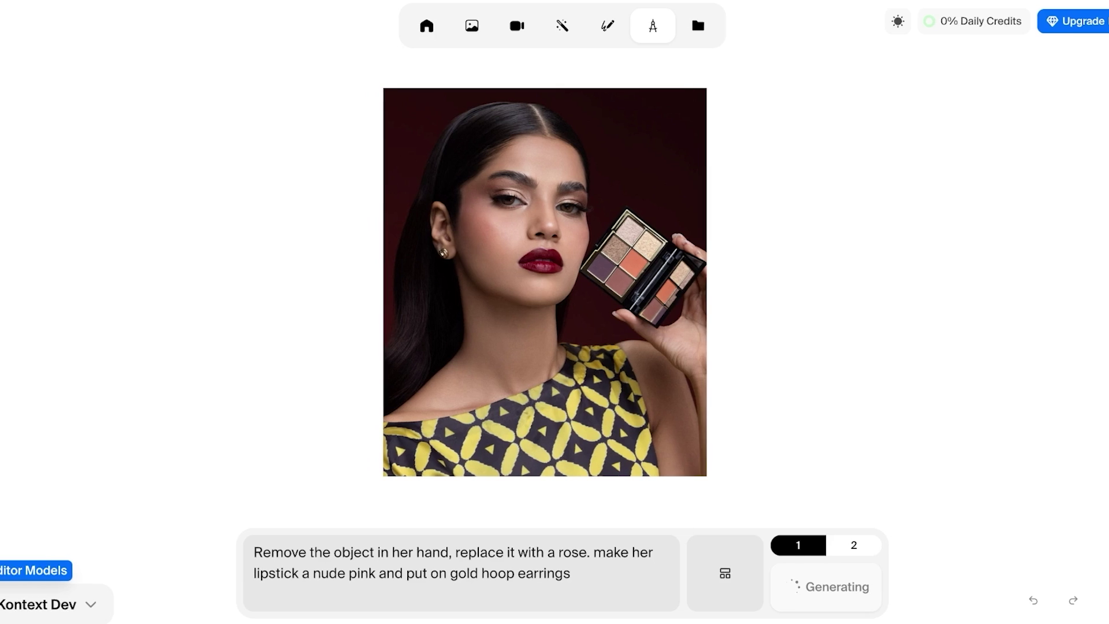
{"action": "left_click", "coordinate": [58, 605]}
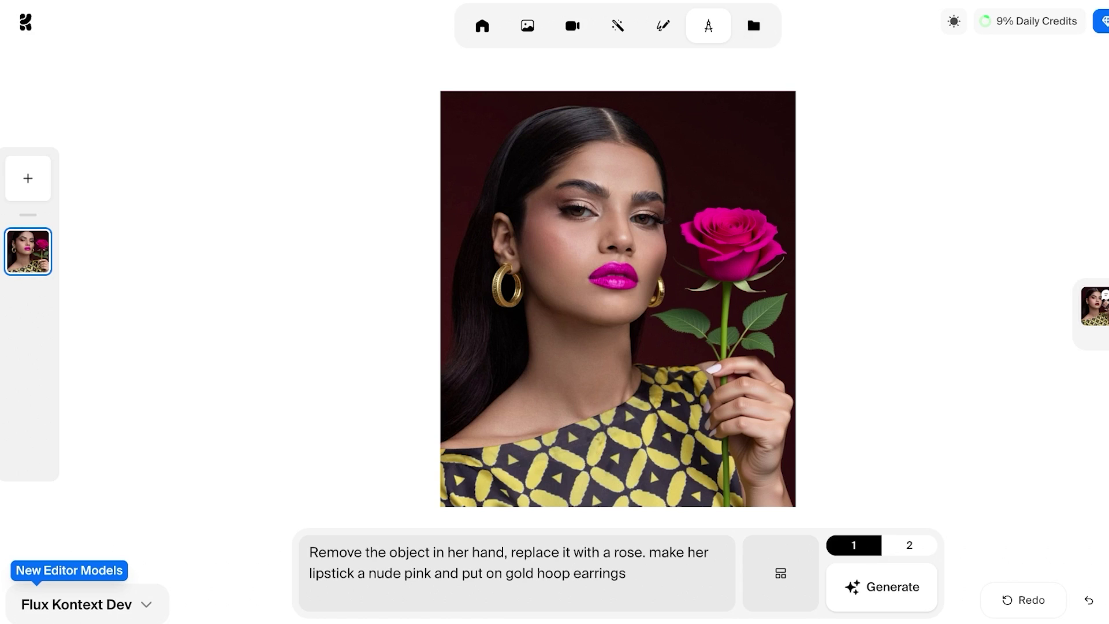
Start a new edit with the photo of the woman in a green dress and choose the Change Outfit preset
{"action": "left_click", "coordinate": [28, 178]}
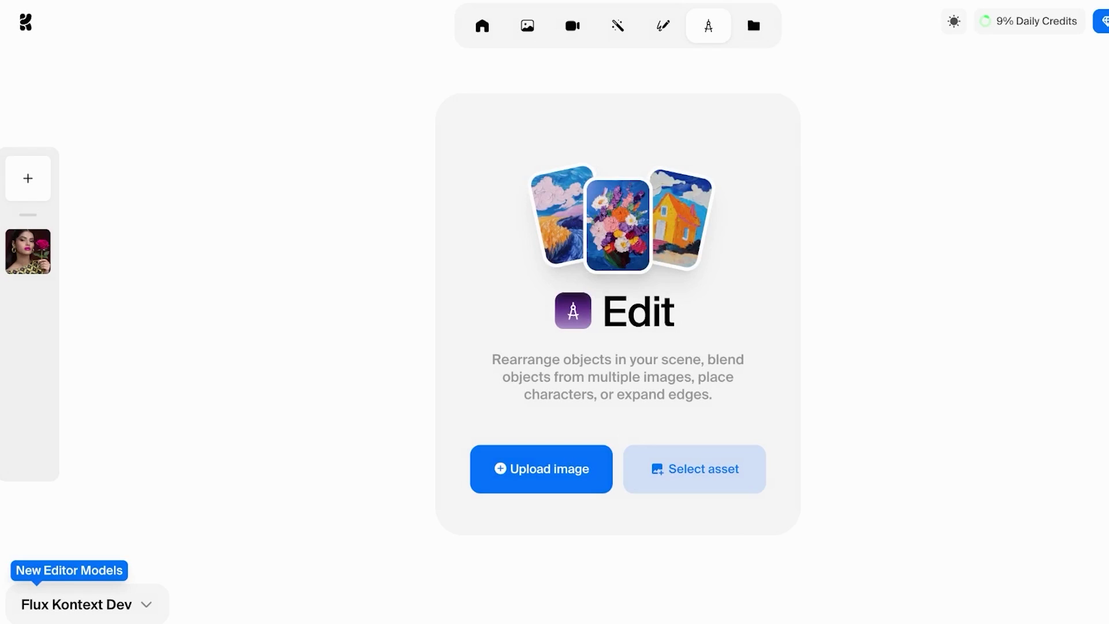
{"action": "left_click", "coordinate": [780, 573]}
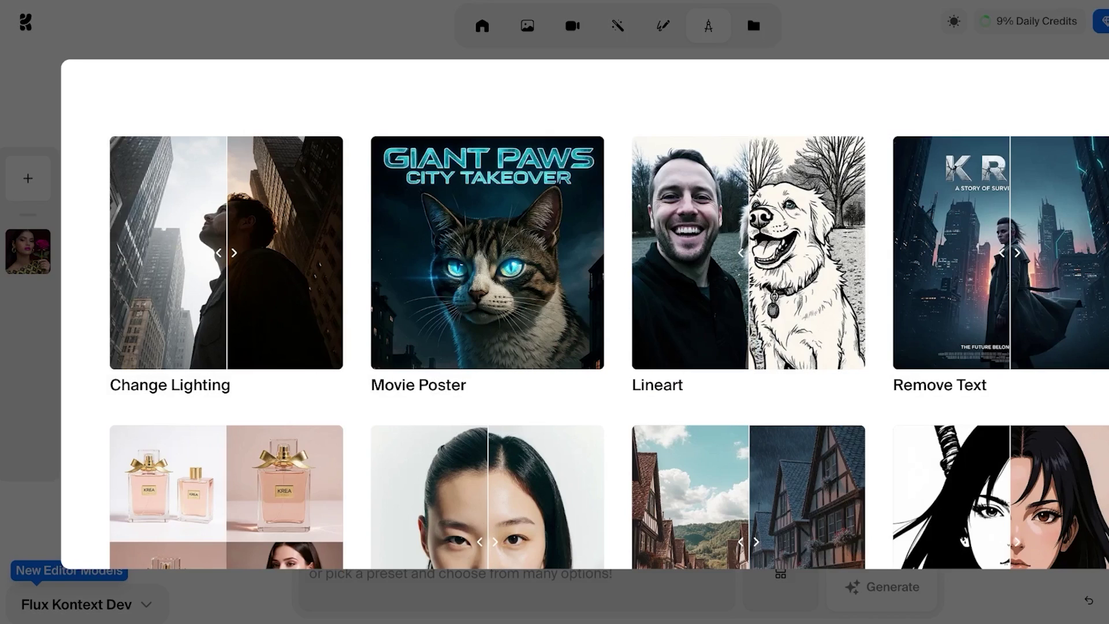
{"action": "scroll", "coordinate": [430, 254], "scroll_direction": "down", "scroll_amount": 7}
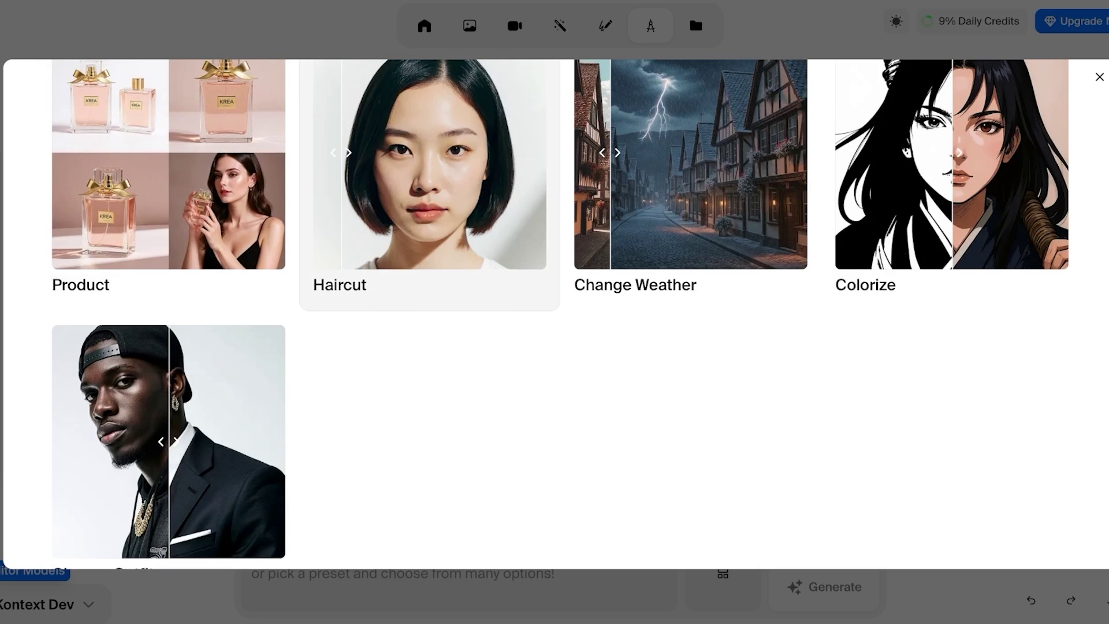
{"action": "scroll", "coordinate": [691, 174], "scroll_direction": "up", "scroll_amount": 1}
{"action": "scroll", "coordinate": [952, 196], "scroll_direction": "down", "scroll_amount": 2}
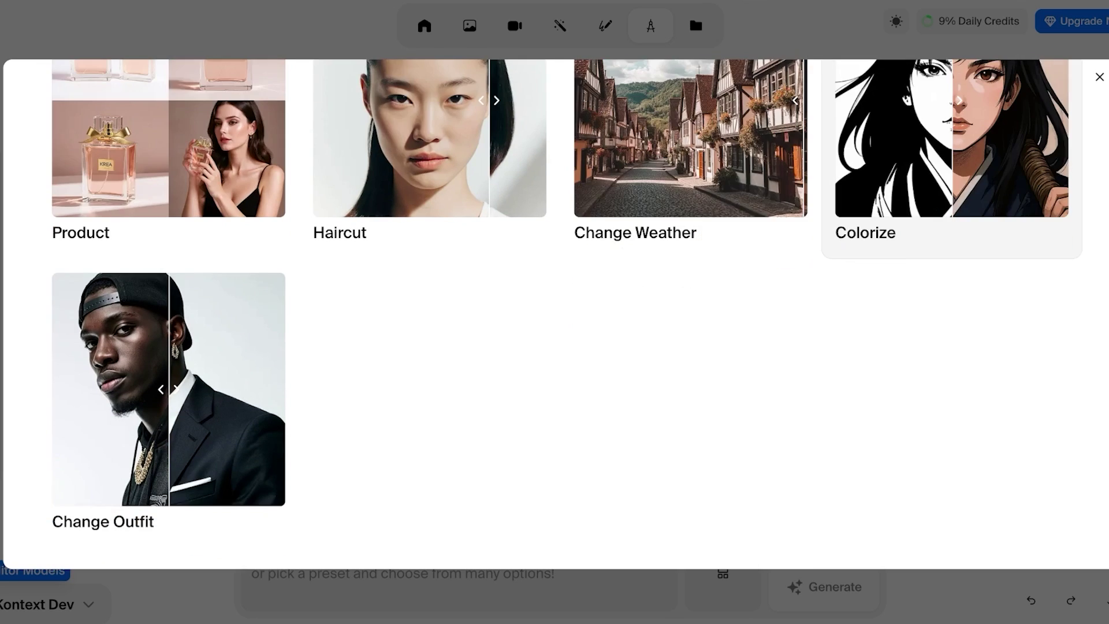
{"action": "scroll", "coordinate": [952, 196], "scroll_direction": "up", "scroll_amount": 5}
{"action": "scroll", "coordinate": [952, 174], "scroll_direction": "down", "scroll_amount": 1}
{"action": "scroll", "coordinate": [430, 404], "scroll_direction": "up", "scroll_amount": 3}
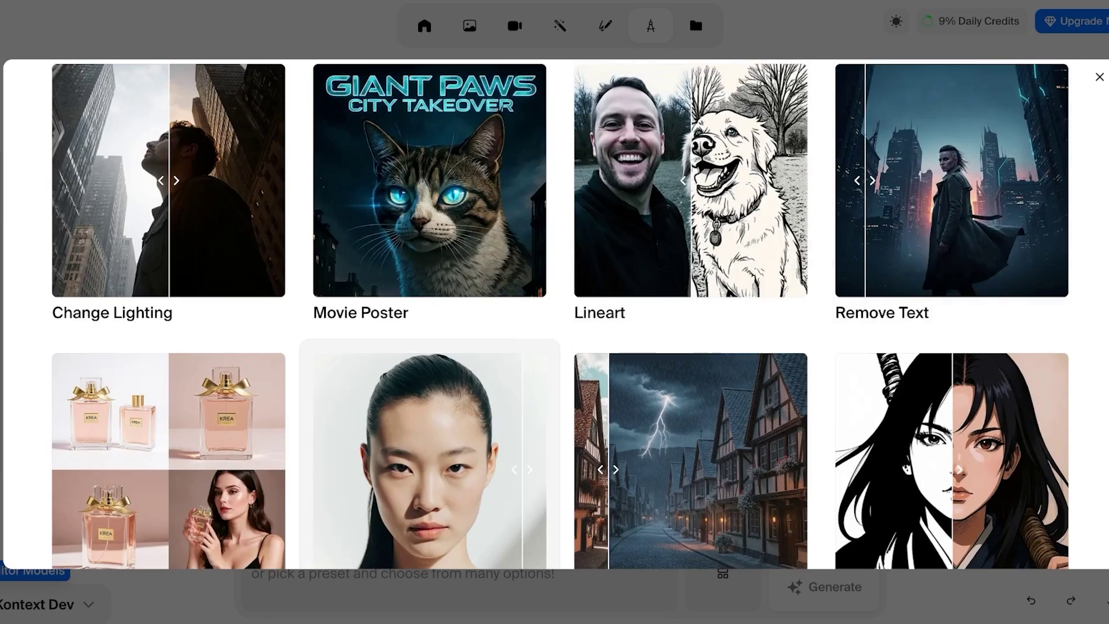
{"action": "scroll", "coordinate": [430, 173], "scroll_direction": "down", "scroll_amount": 7}
{"action": "left_click", "coordinate": [168, 393]}
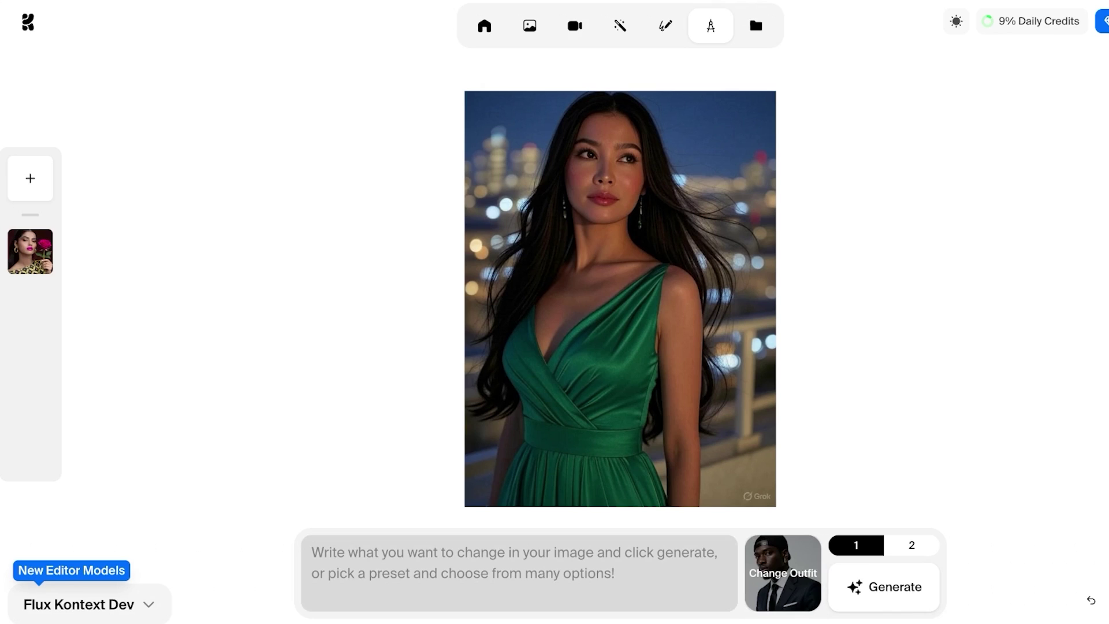
Generate the outfit change for the green-dress photo and remove the Change Outfit preset from the prompt area
{"action": "key", "text": "Return"}
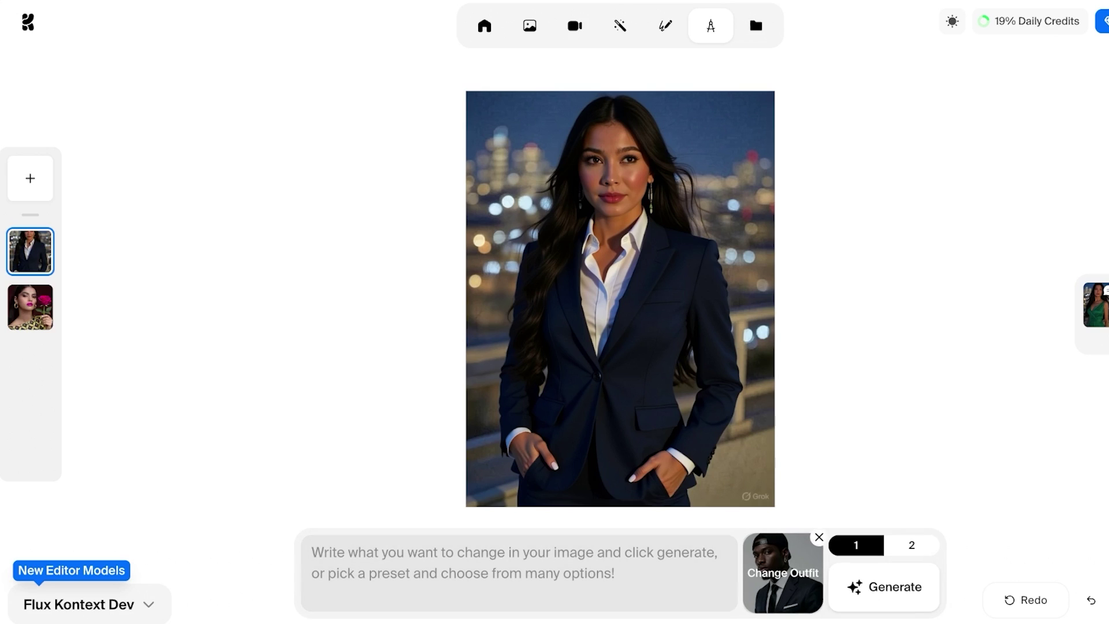
{"action": "left_click", "coordinate": [819, 537]}
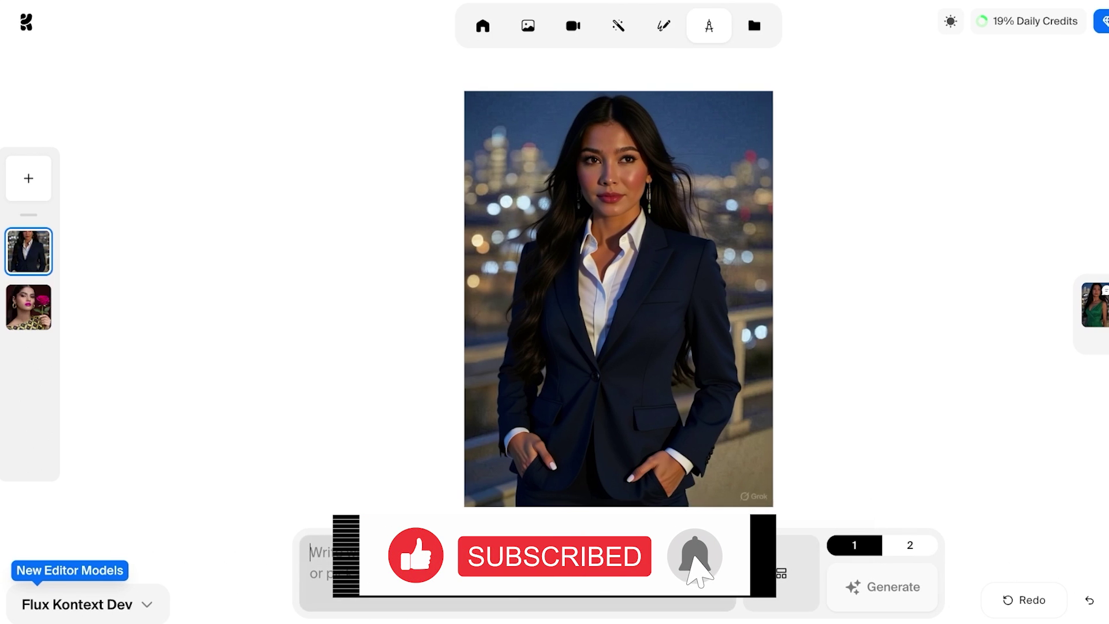
Generate an edit of the navy-suit portrait from the prompt "tie her hair in a bun" and bring back the source image for comparison
{"action": "type", "text": "tie h"}
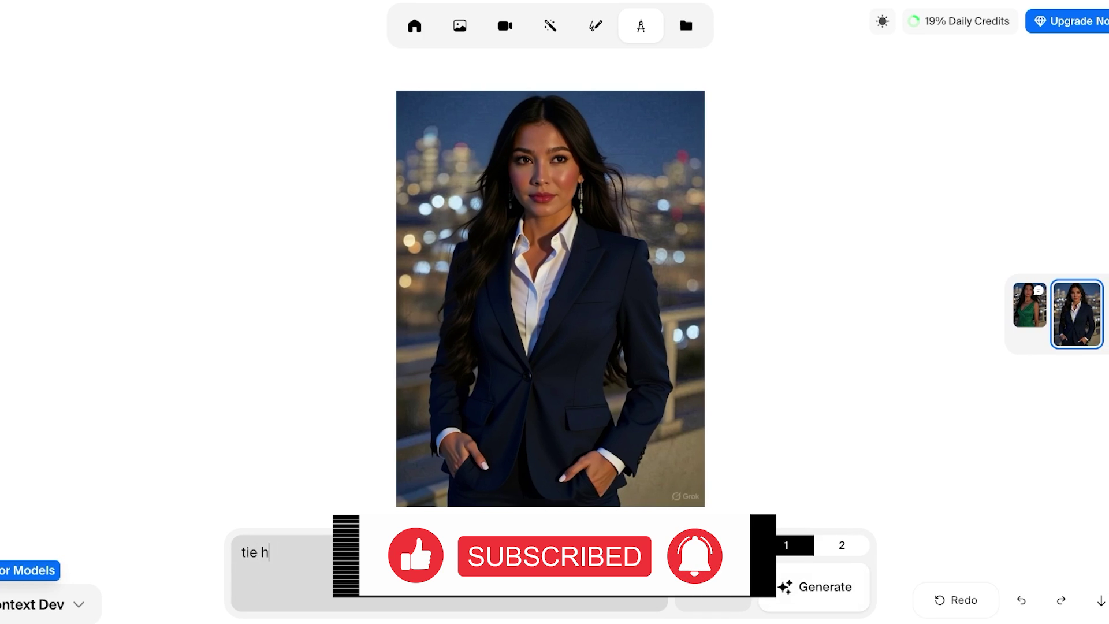
{"action": "type", "text": "er hair in a bun"}
{"action": "key", "text": "Return"}
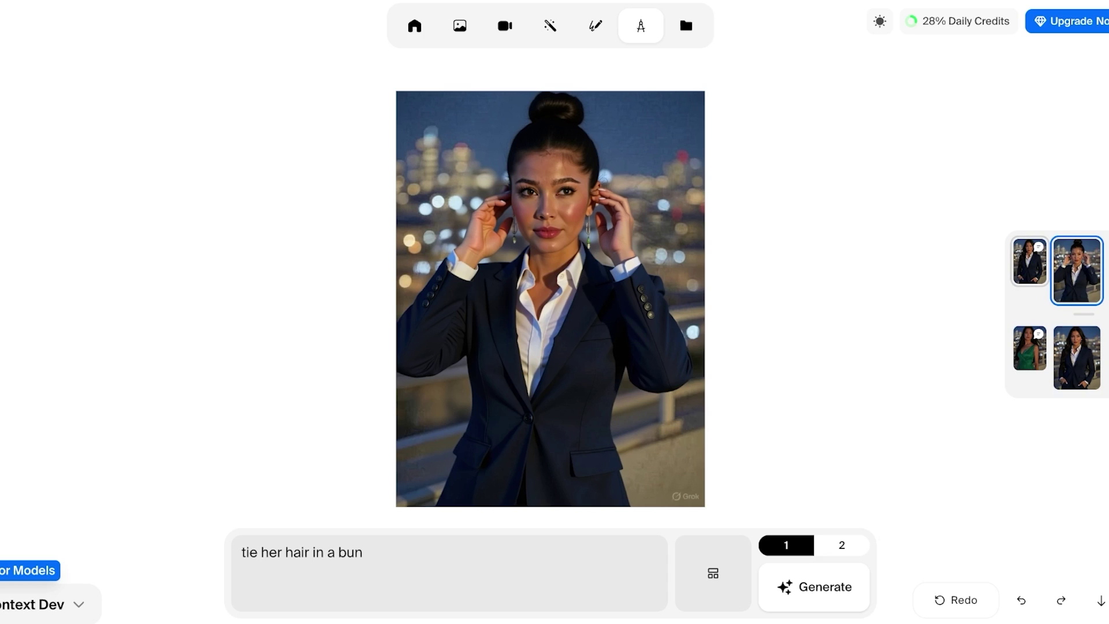
{"action": "left_click", "coordinate": [1030, 262]}
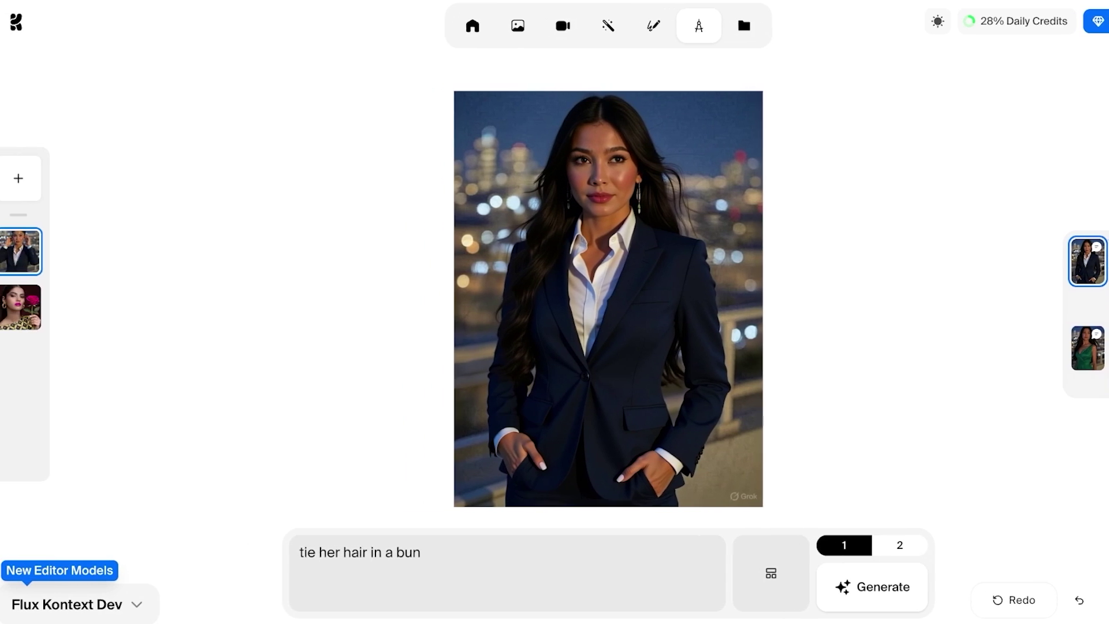
Switch the editing model to Flux and look over the other models on offer
{"action": "left_click", "coordinate": [31, 604]}
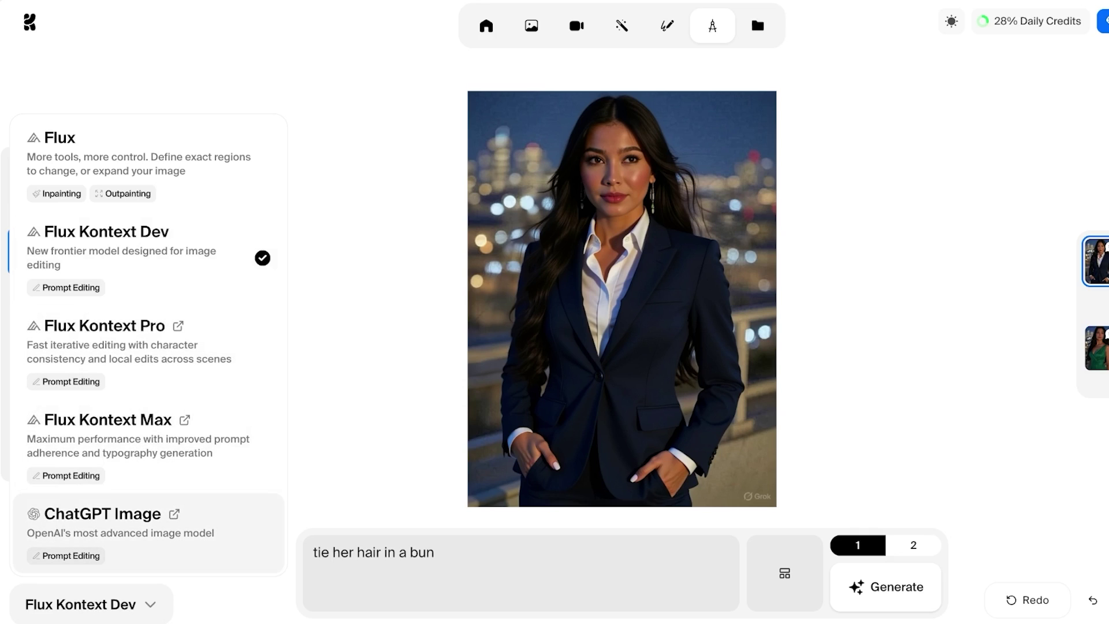
{"action": "left_click", "coordinate": [139, 156]}
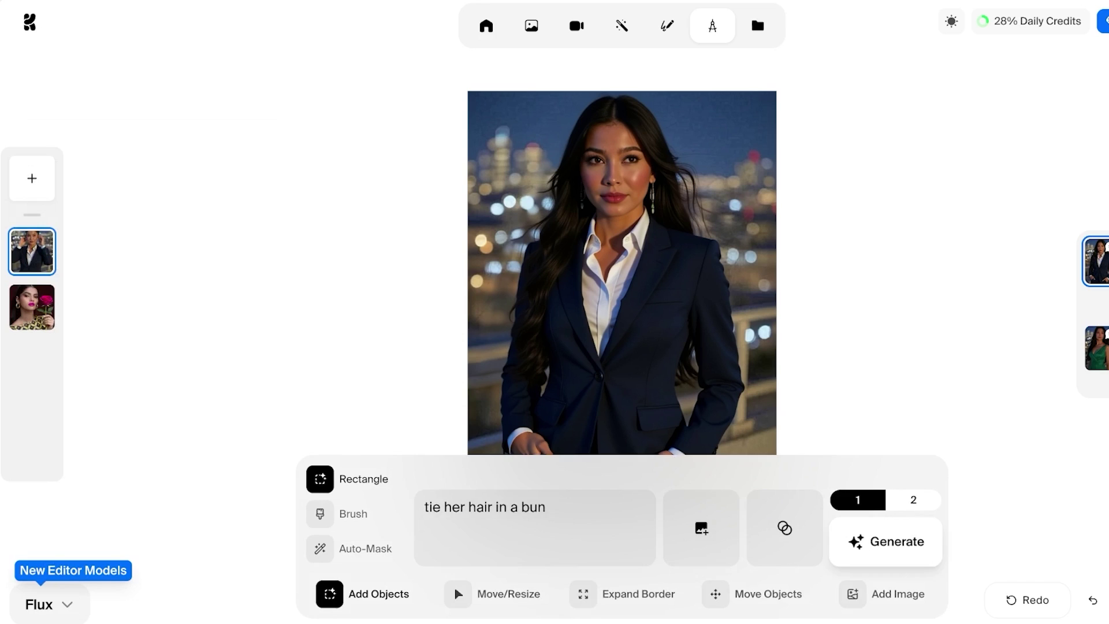
{"action": "left_click", "coordinate": [49, 604]}
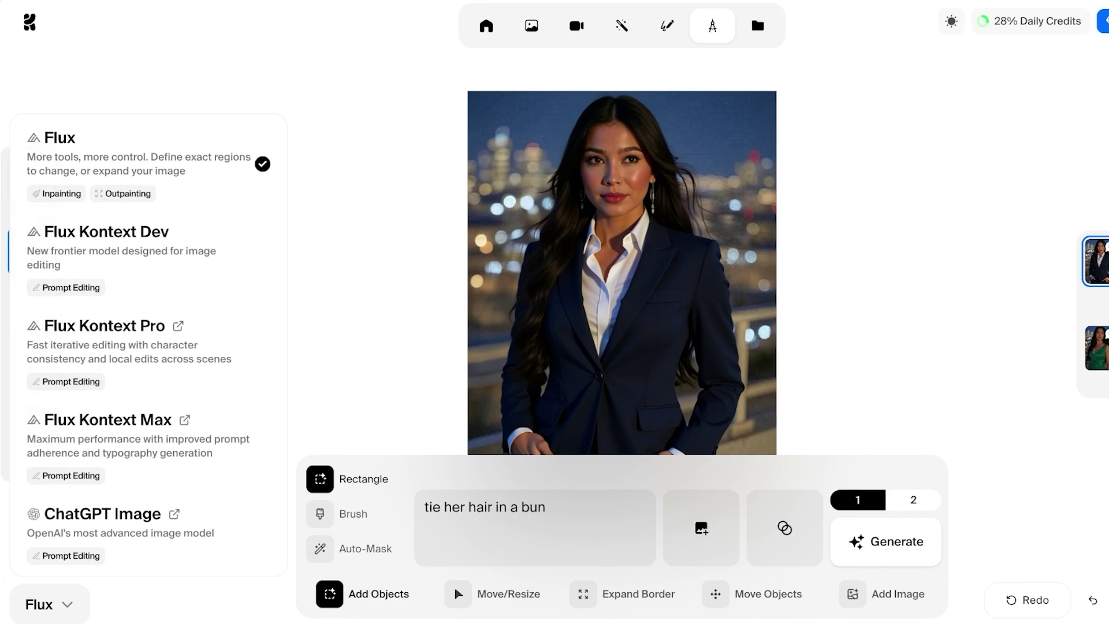
{"action": "left_click", "coordinate": [121, 251]}
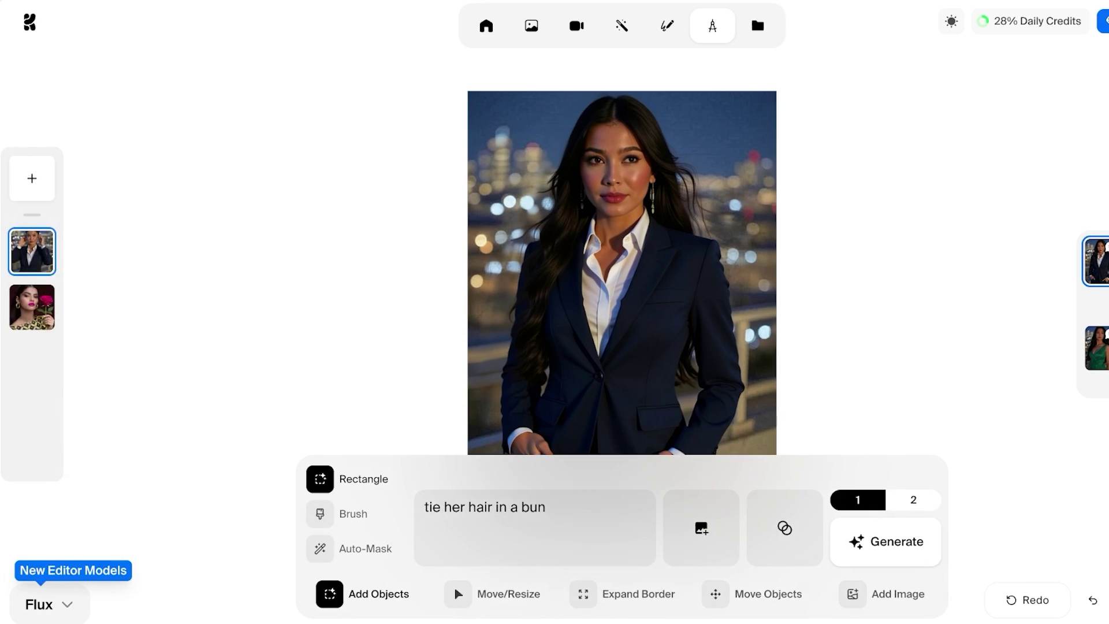
{"action": "left_click", "coordinate": [49, 605]}
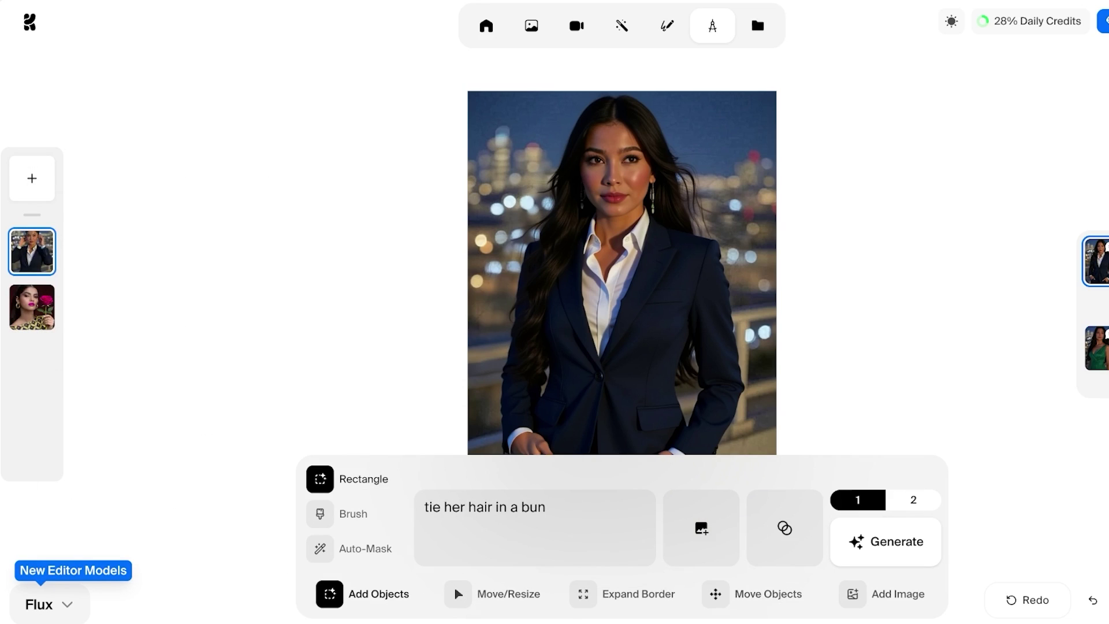
{"action": "left_click", "coordinate": [546, 506]}
{"action": "triple_click", "coordinate": [534, 507]}
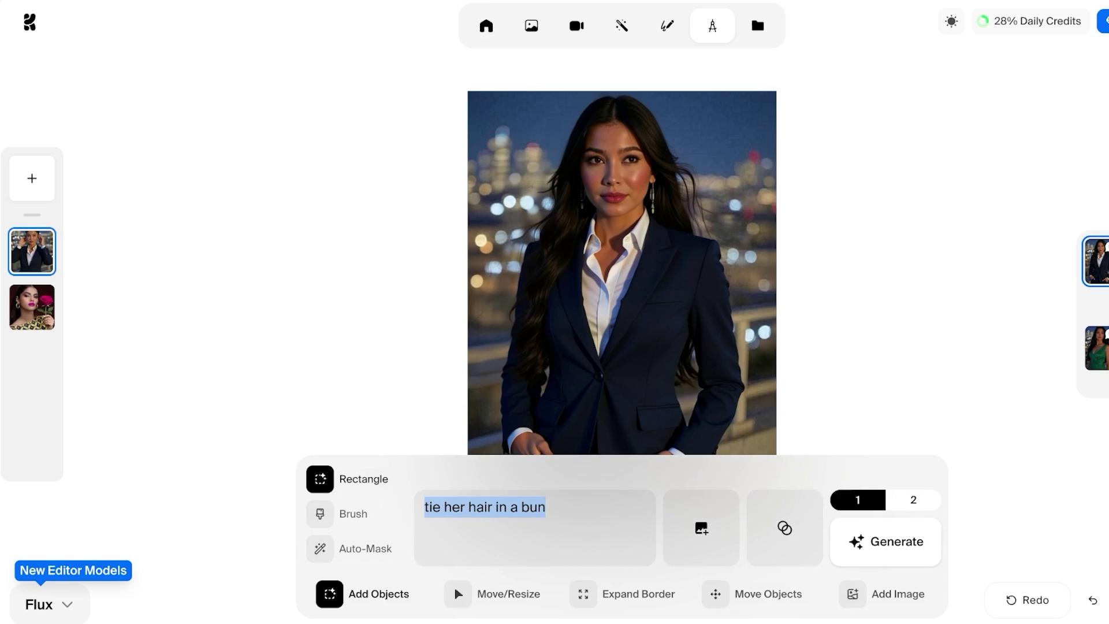
{"action": "left_click", "coordinate": [545, 507]}
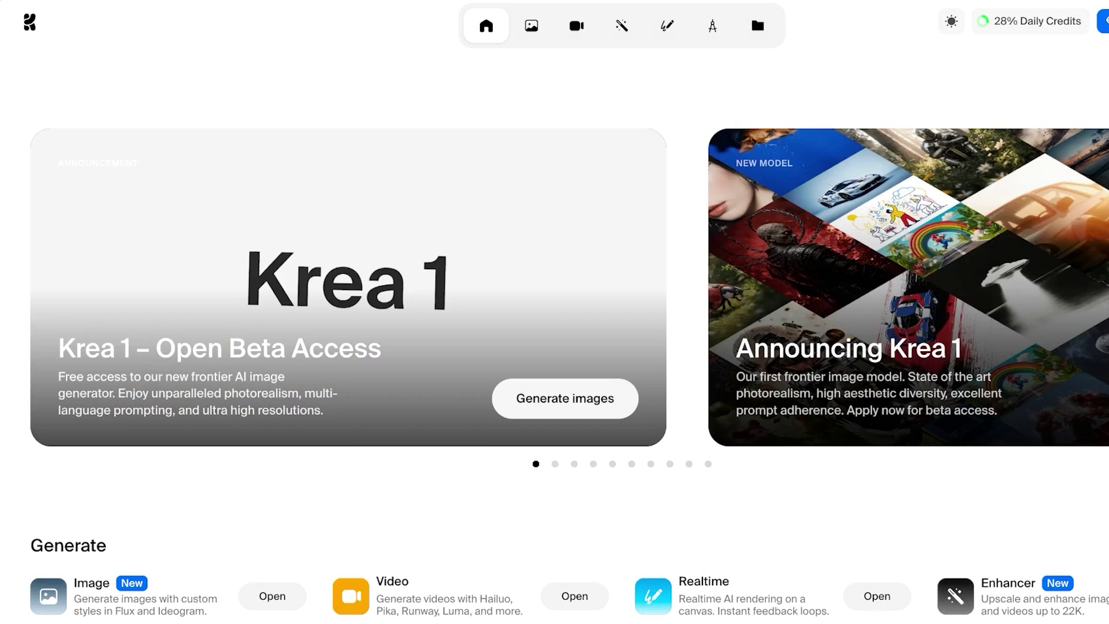
Open the Image generation tool from the Generate section of the home page
{"action": "scroll", "coordinate": [555, 312], "scroll_direction": "down", "scroll_amount": 4}
{"action": "scroll", "coordinate": [450, 364], "scroll_direction": "down", "scroll_amount": 1}
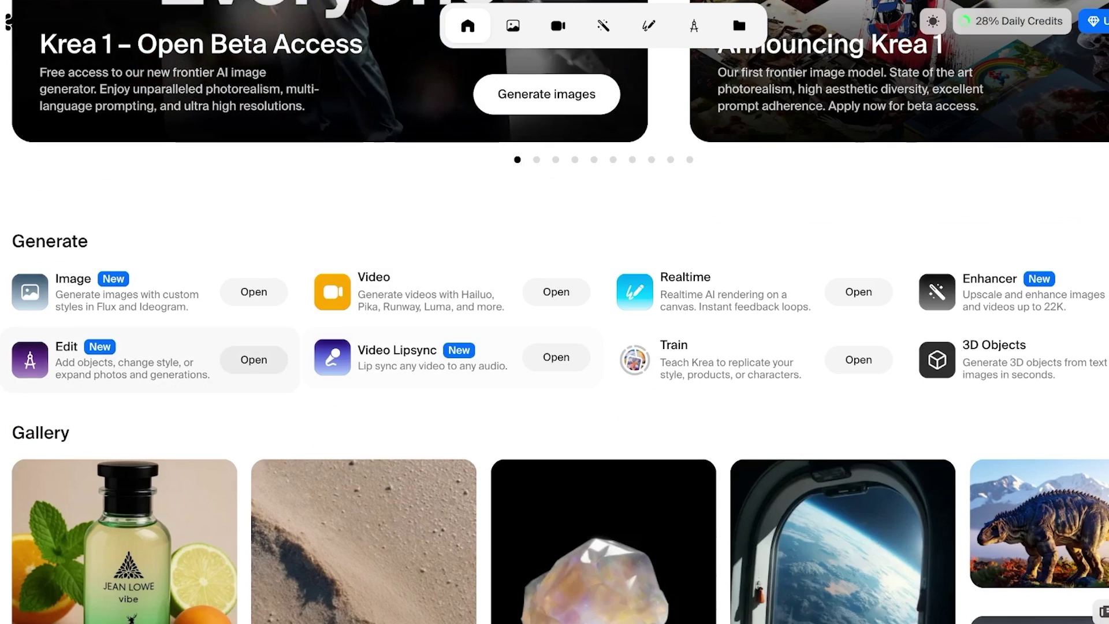
{"action": "left_click", "coordinate": [254, 292]}
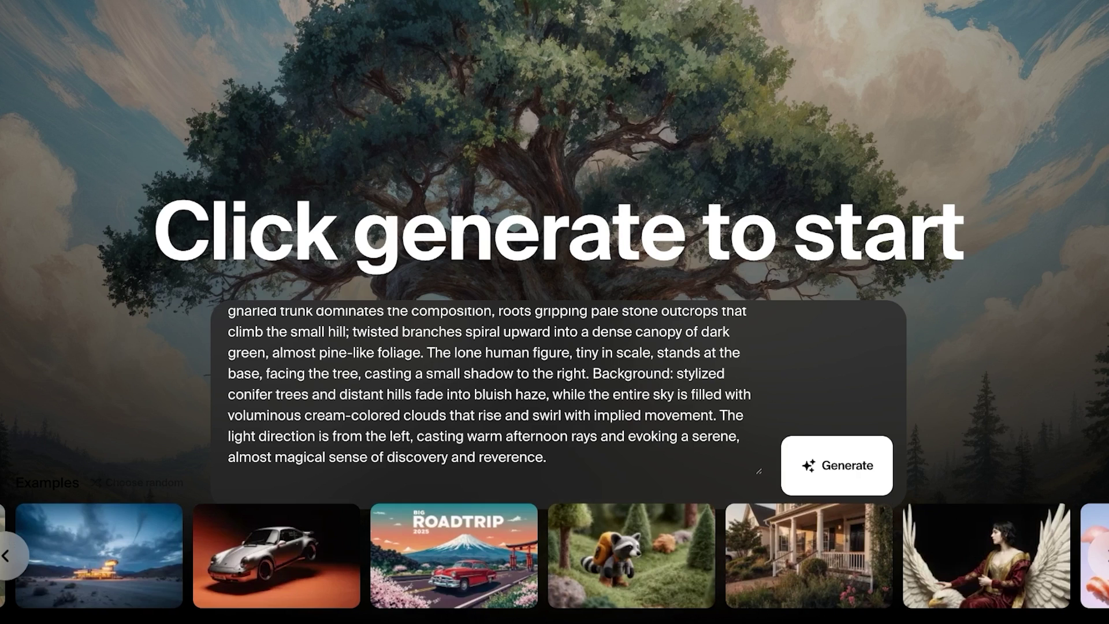
Load the example prompt of the woman sitting on an eagle's wing and change her hair to long
{"action": "left_click", "coordinate": [986, 556]}
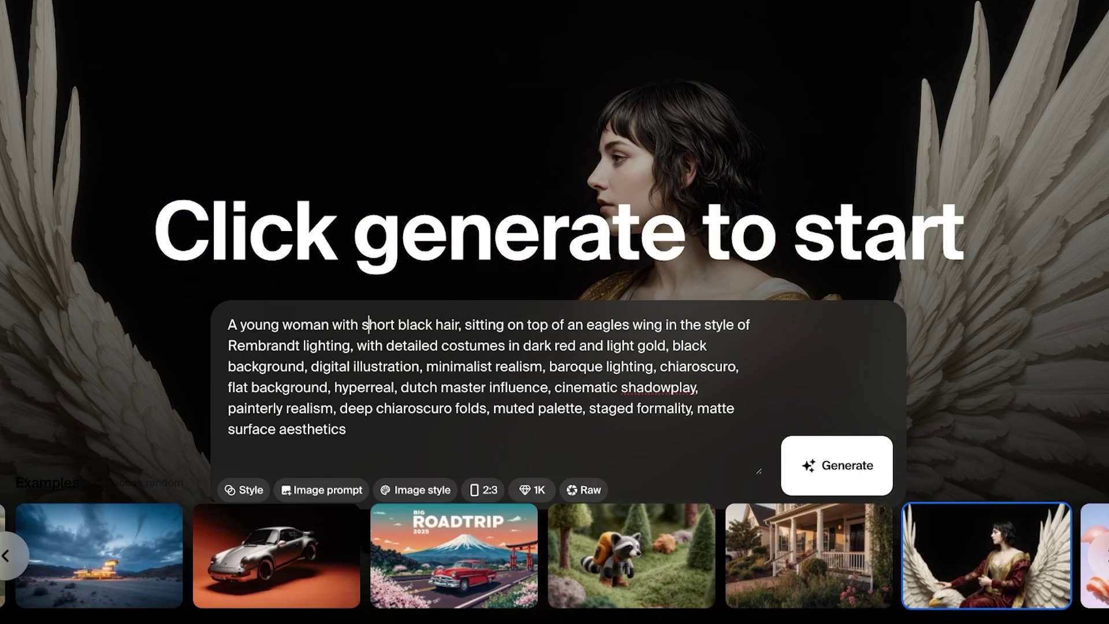
{"action": "double_click", "coordinate": [370, 325]}
{"action": "key", "text": "BackSpace"}
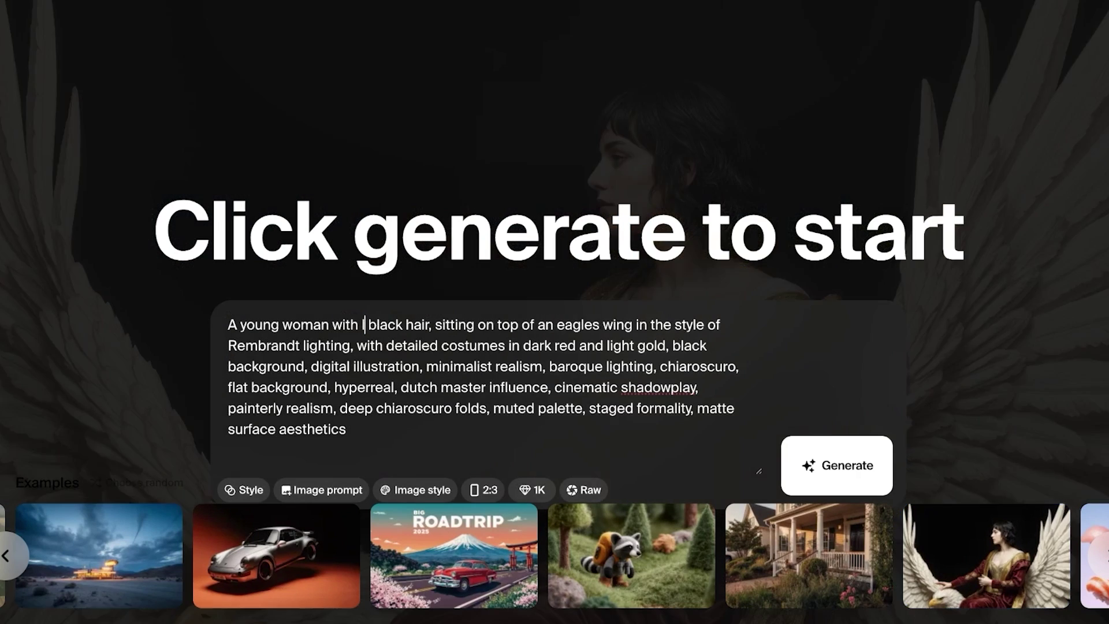
{"action": "type", "text": "long"}
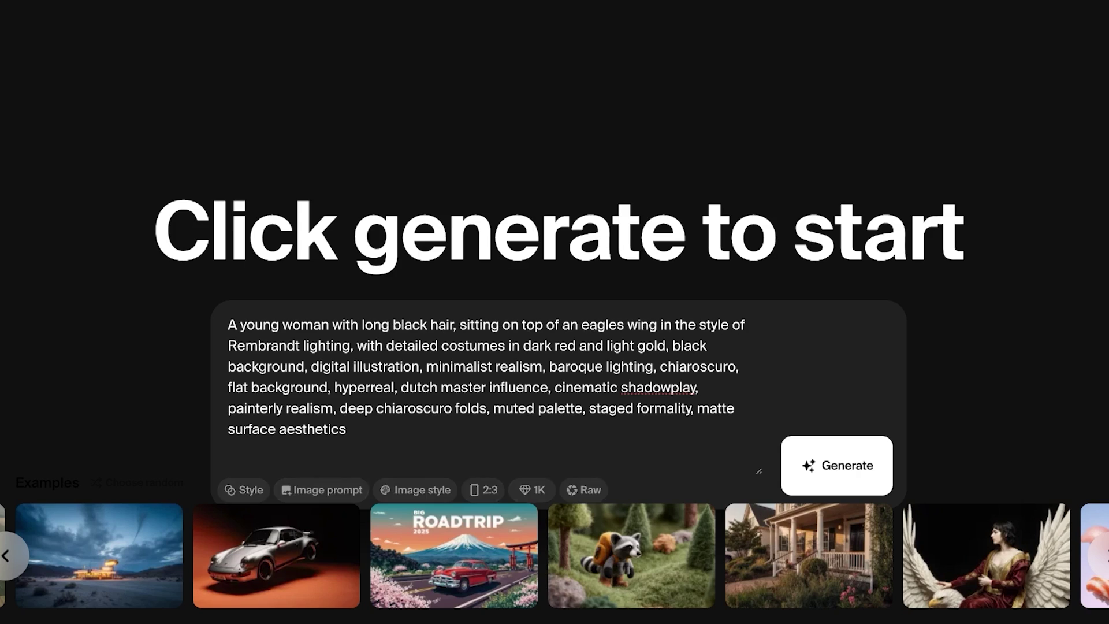
Replace the image prompt with "A woman with long black hair sitting in a castle garden maids surround her she is having tea"
{"action": "key", "text": "ctrl+a"}
{"action": "key", "text": "BackSpace"}
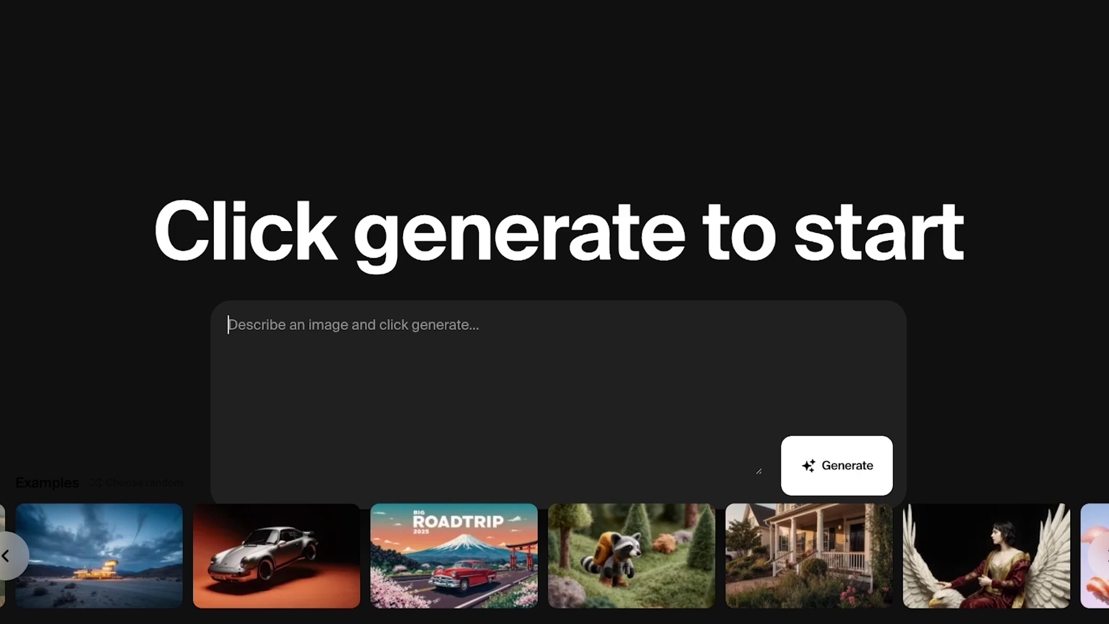
{"action": "type", "text": "A woman with long"}
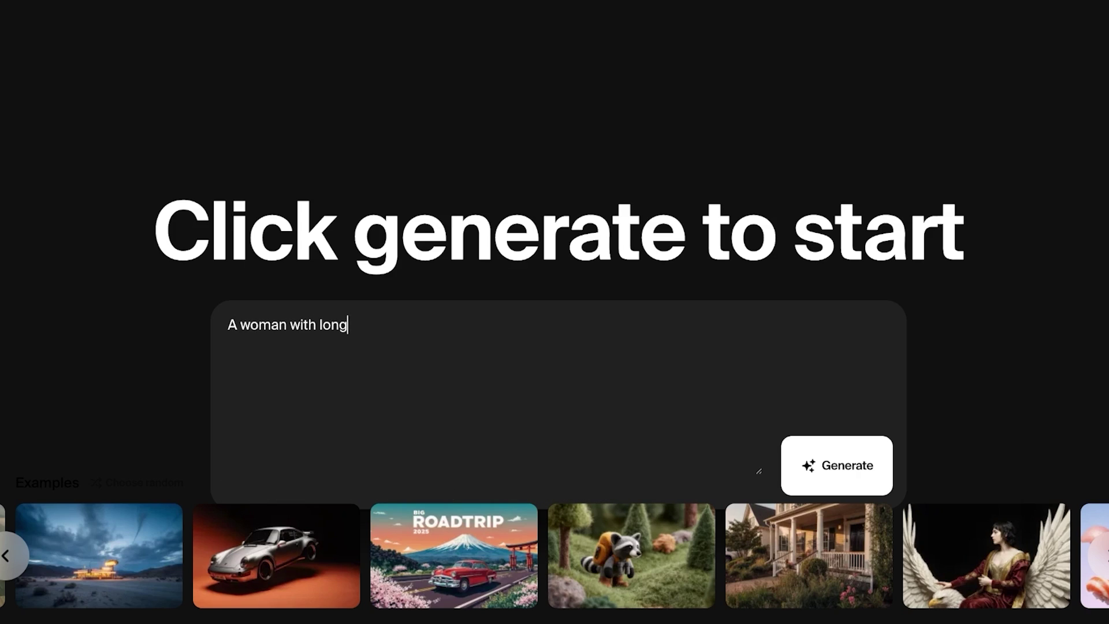
{"action": "type", "text": " black hair in"}
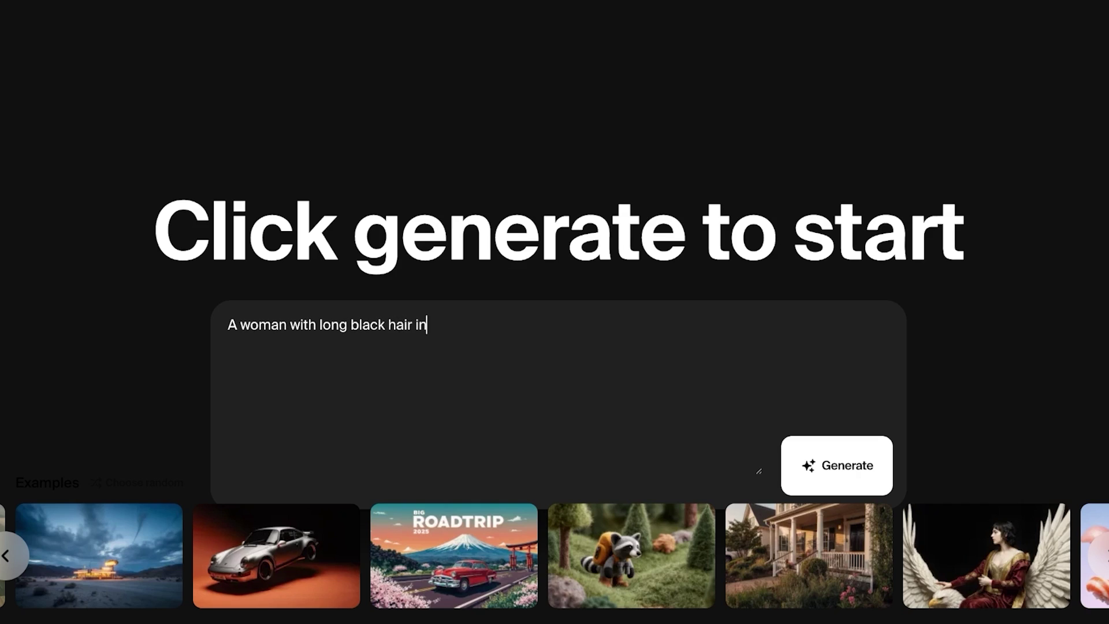
{"action": "type", "text": " fro"}
{"action": "key", "text": "BackSpace"}
{"action": "key", "text": "BackSpace"}
{"action": "key", "text": "BackSpace"}
{"action": "key", "text": "BackSpace"}
{"action": "key", "text": "BackSpace"}
{"action": "key", "text": "BackSpace"}
{"action": "type", "text": "sitting in a castle garden "}
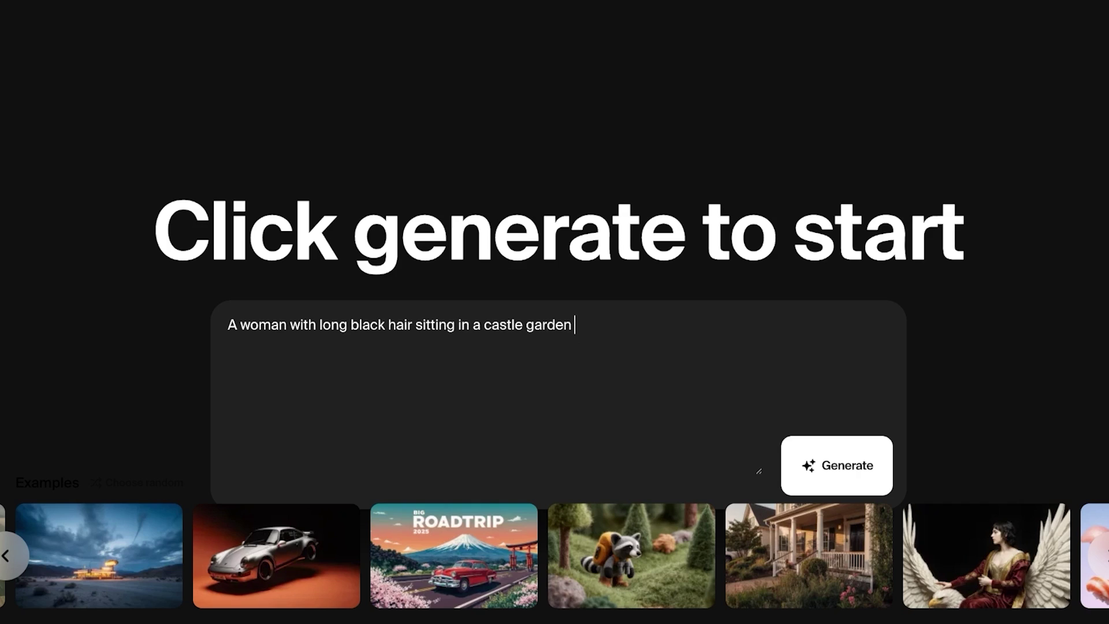
{"action": "type", "text": "maids surround her she is"}
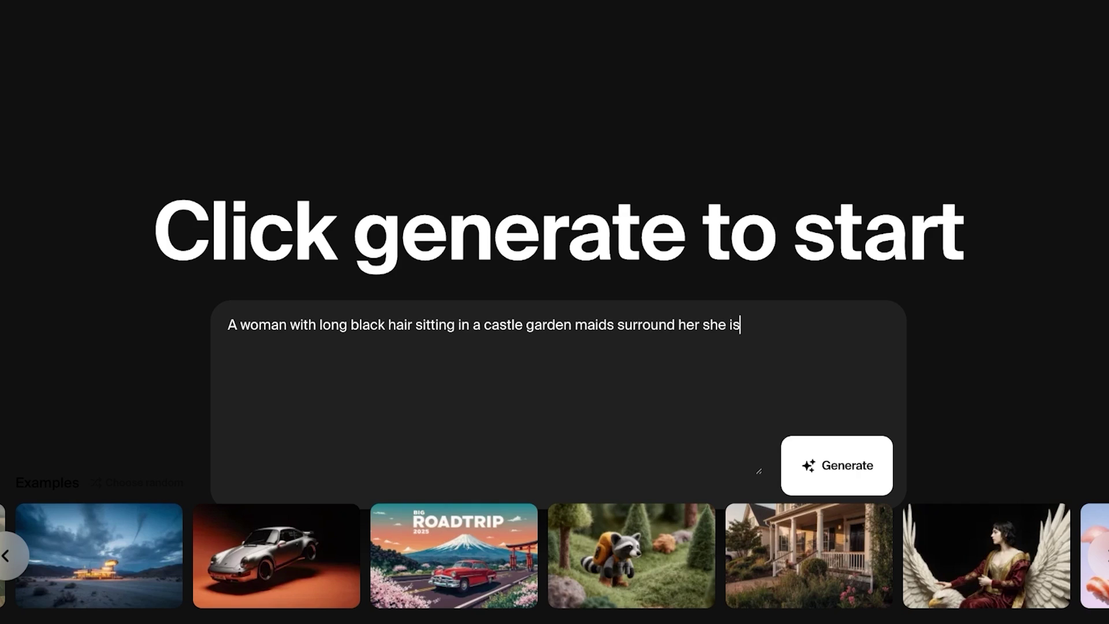
{"action": "type", "text": " having tea"}
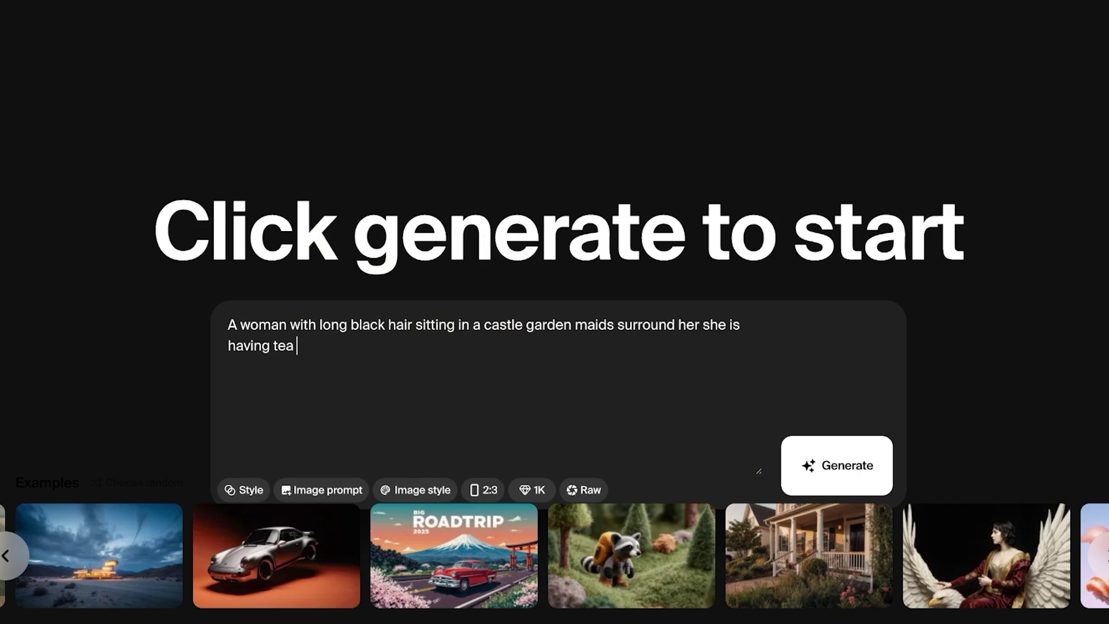
Browse the Krea style library without applying a style
{"action": "left_click", "coordinate": [243, 489]}
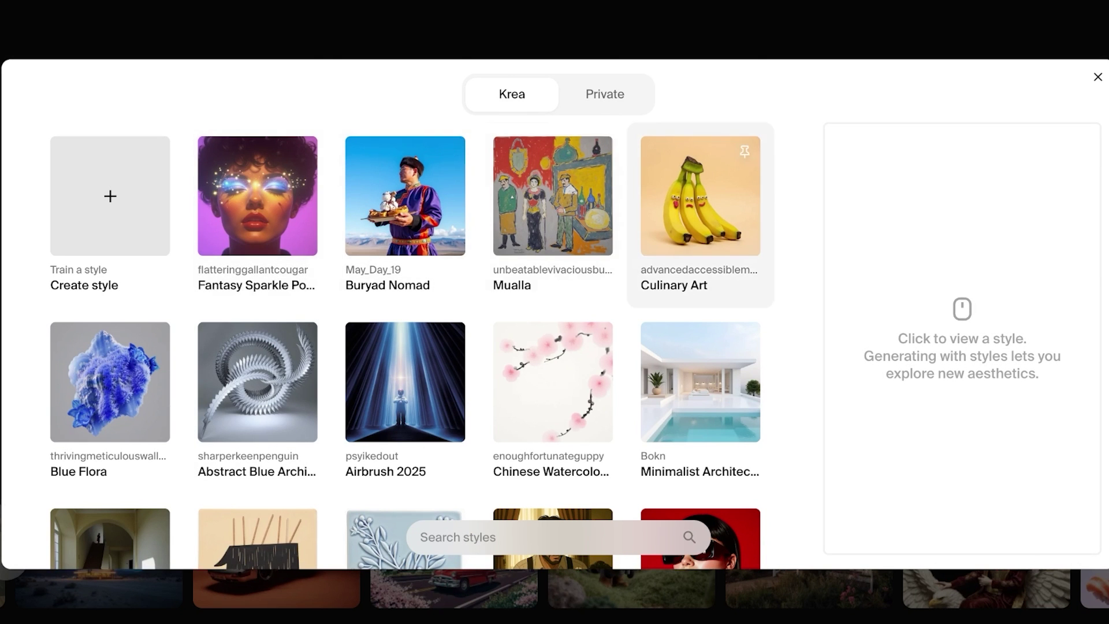
{"action": "scroll", "coordinate": [701, 286], "scroll_direction": "down", "scroll_amount": 10}
{"action": "scroll", "coordinate": [701, 286], "scroll_direction": "up", "scroll_amount": 10}
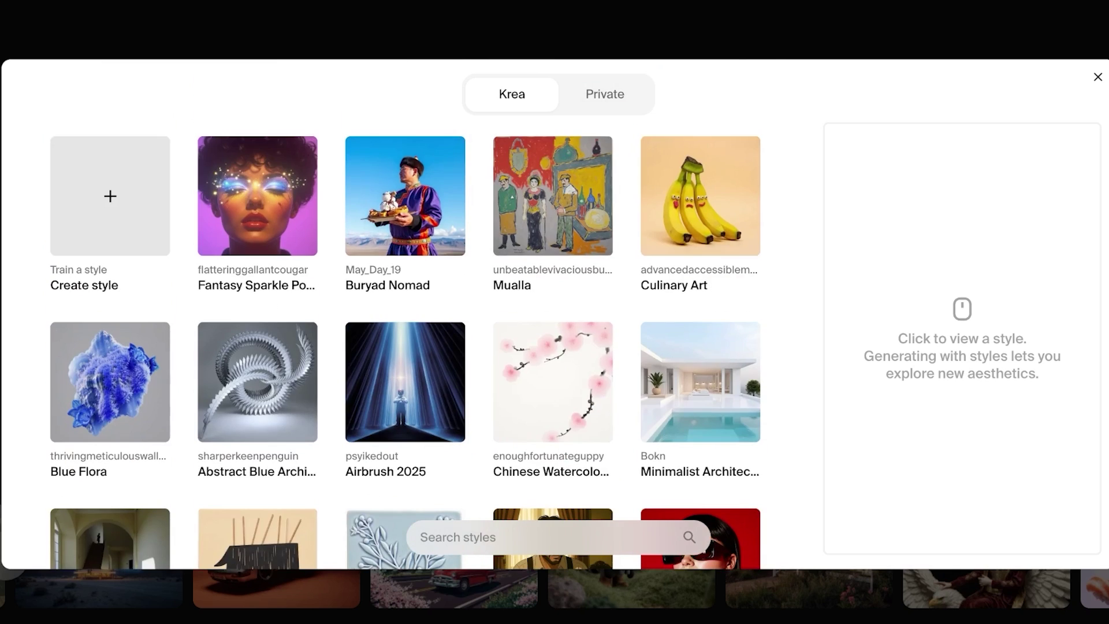
{"action": "key", "text": "Escape"}
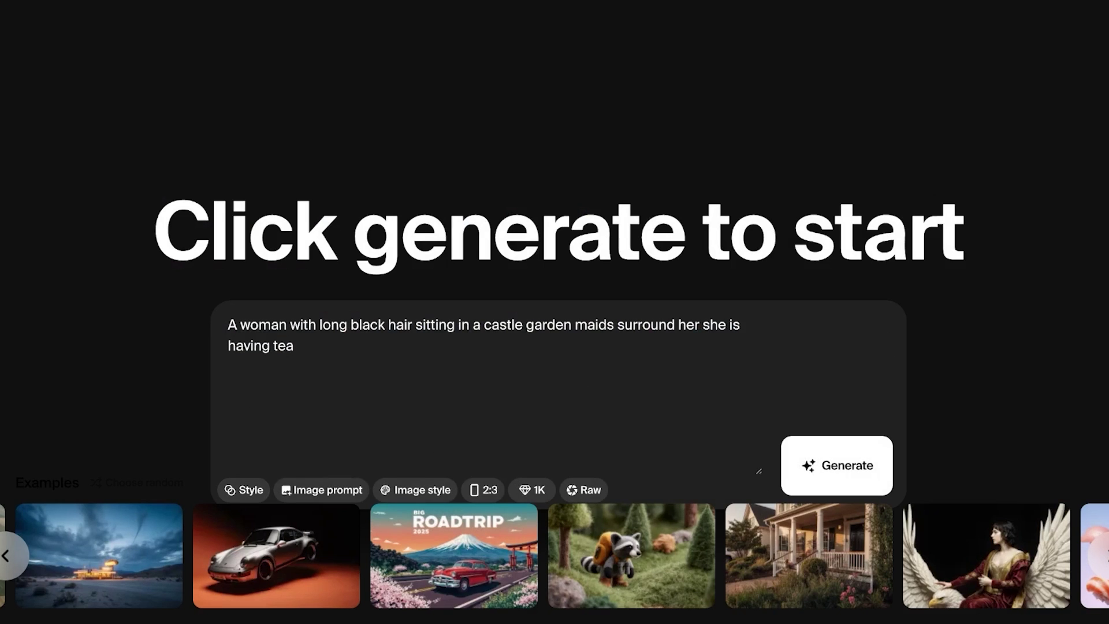
{"action": "left_click", "coordinate": [244, 490]}
{"action": "scroll", "coordinate": [405, 346], "scroll_direction": "down", "scroll_amount": 15}
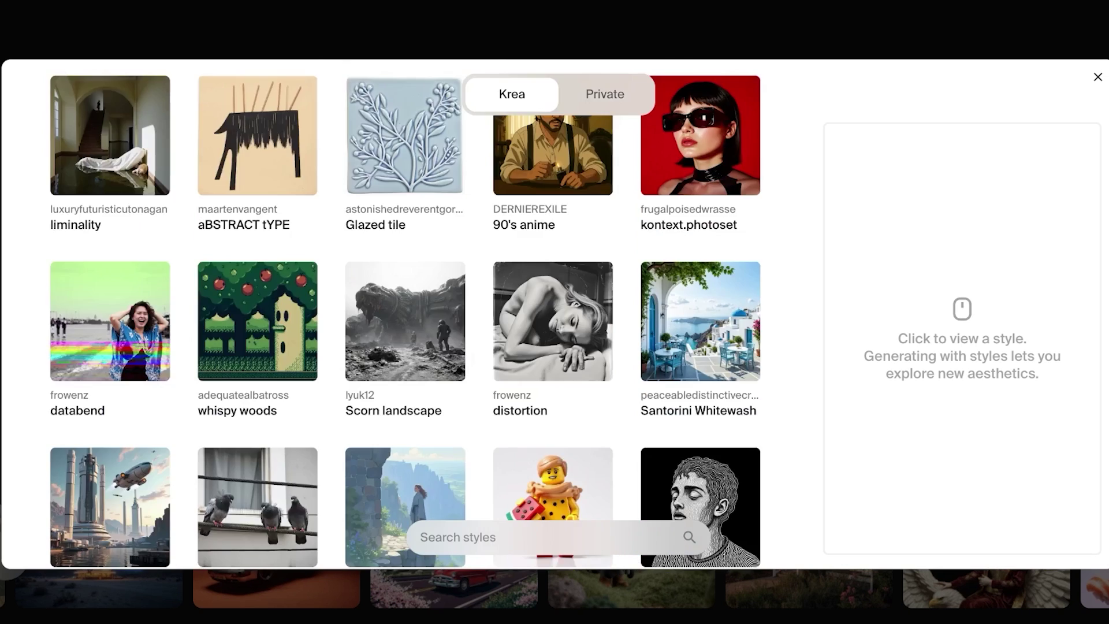
{"action": "key", "text": "Escape"}
Review the image style, aspect ratio and resolution options and generate the castle-garden images at 2:3 and 1K
{"action": "left_click", "coordinate": [415, 489]}
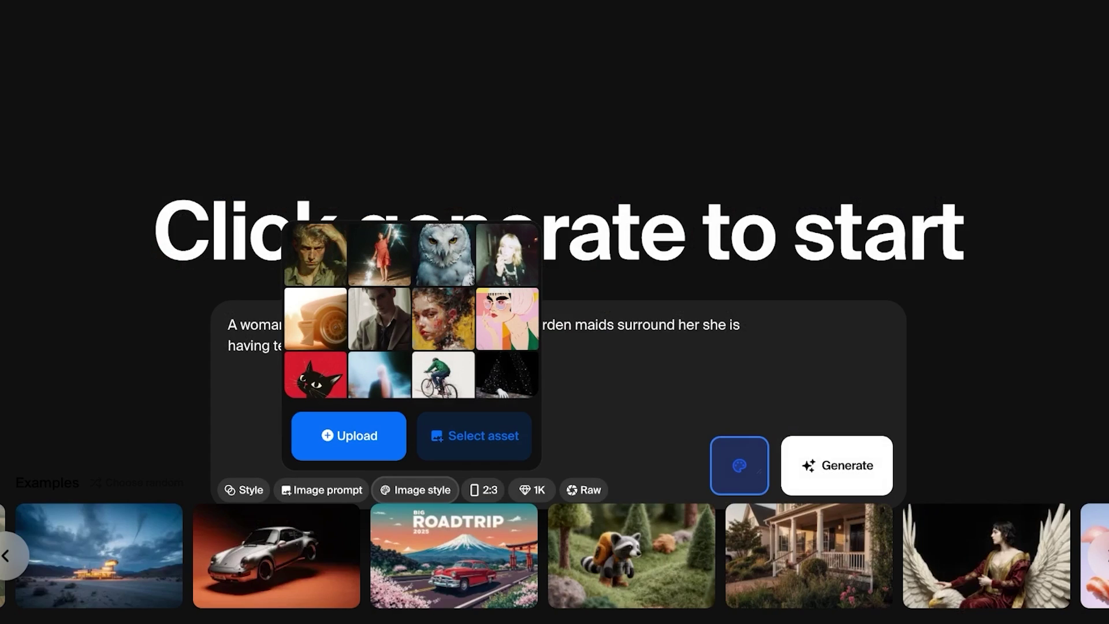
{"action": "left_click", "coordinate": [483, 490]}
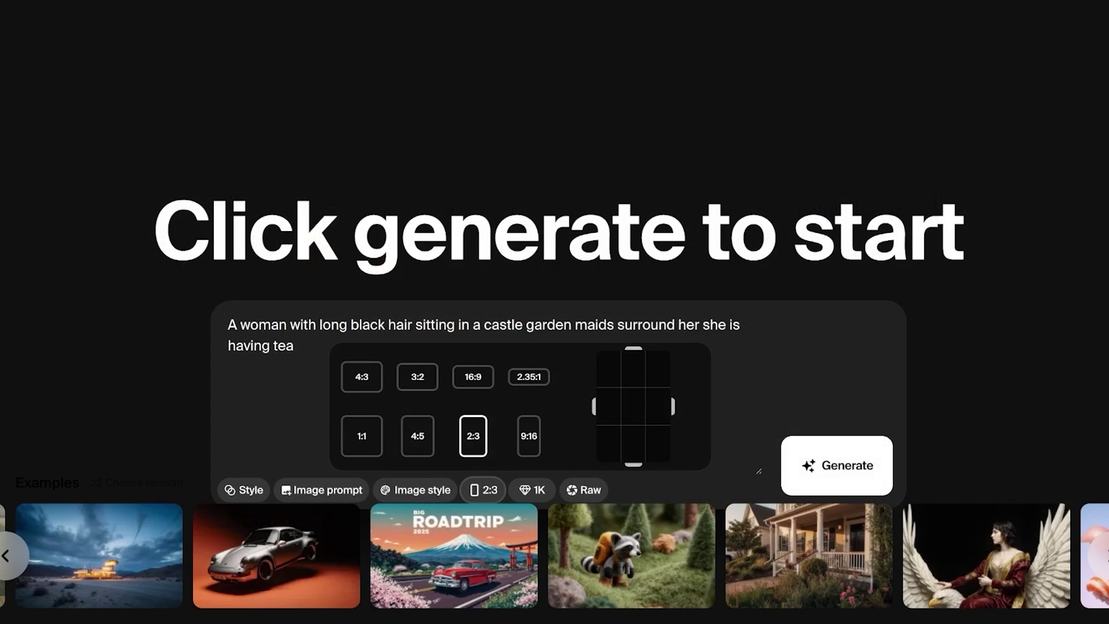
{"action": "mouse_move", "coordinate": [532, 490]}
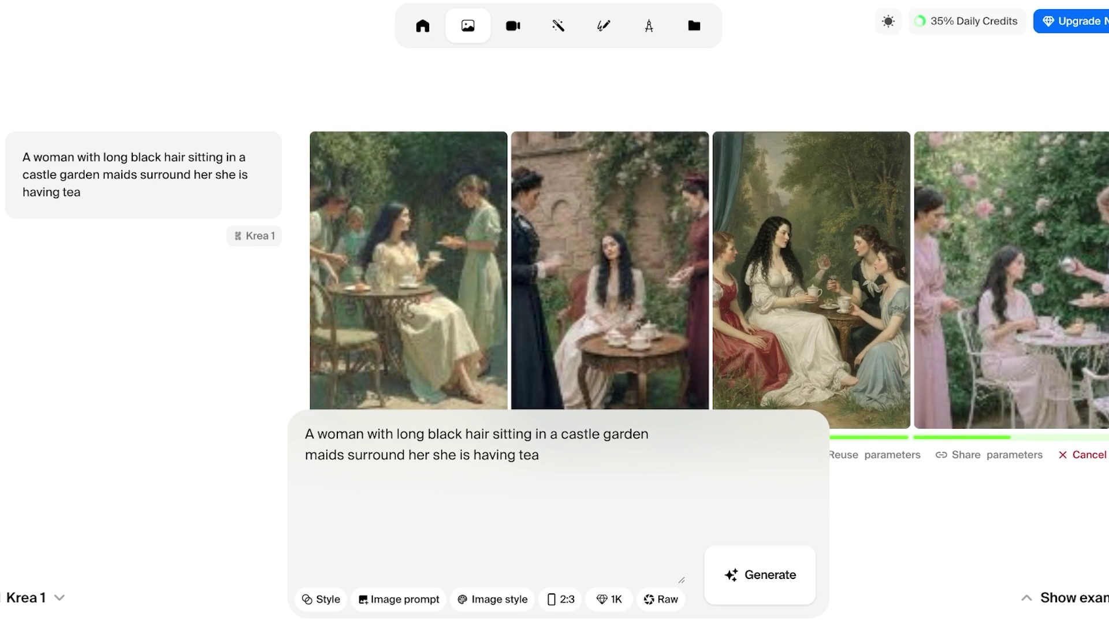
Examine the generated castle-garden tea images one by one at full size, ending on the rose-garden version
{"action": "left_click", "coordinate": [812, 278]}
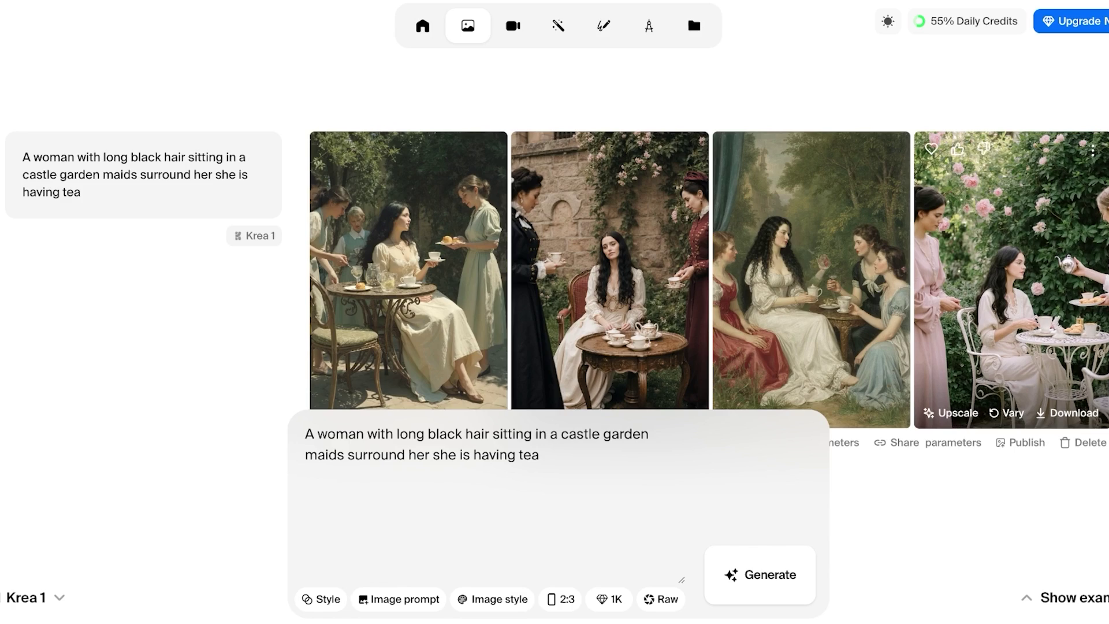
{"action": "left_click", "coordinate": [1011, 280]}
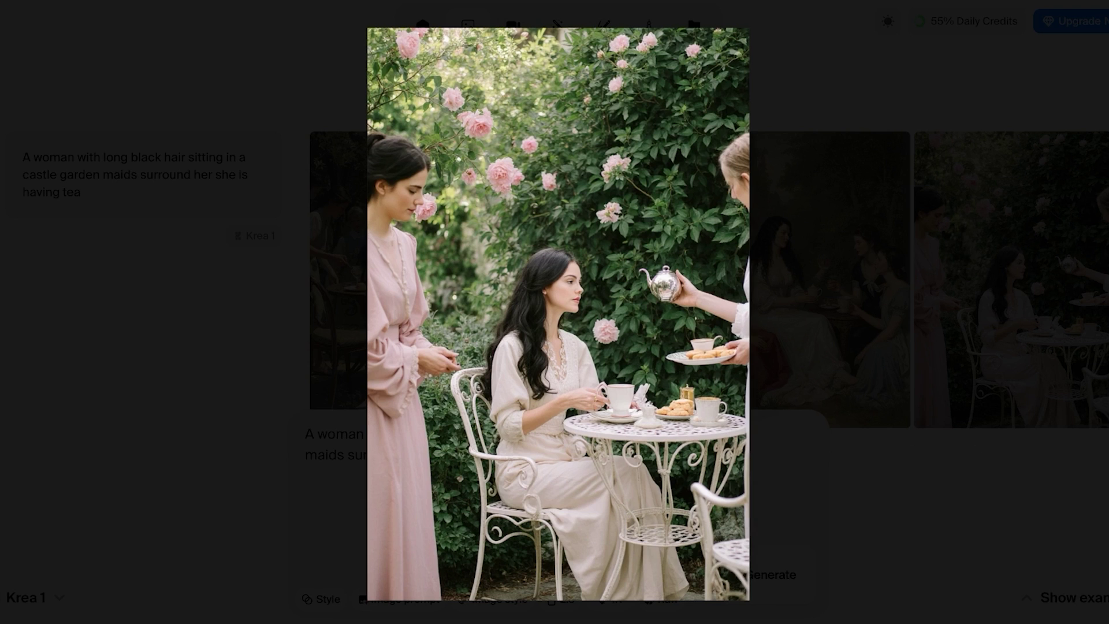
{"action": "key", "text": "Escape"}
{"action": "left_click", "coordinate": [812, 277]}
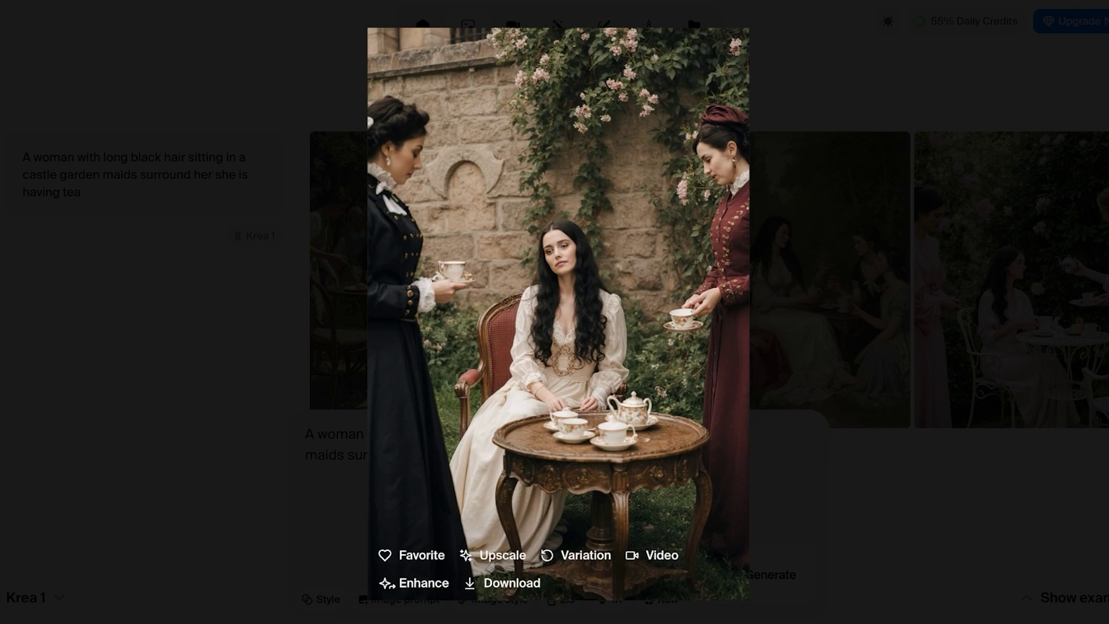
{"action": "key", "text": "Escape"}
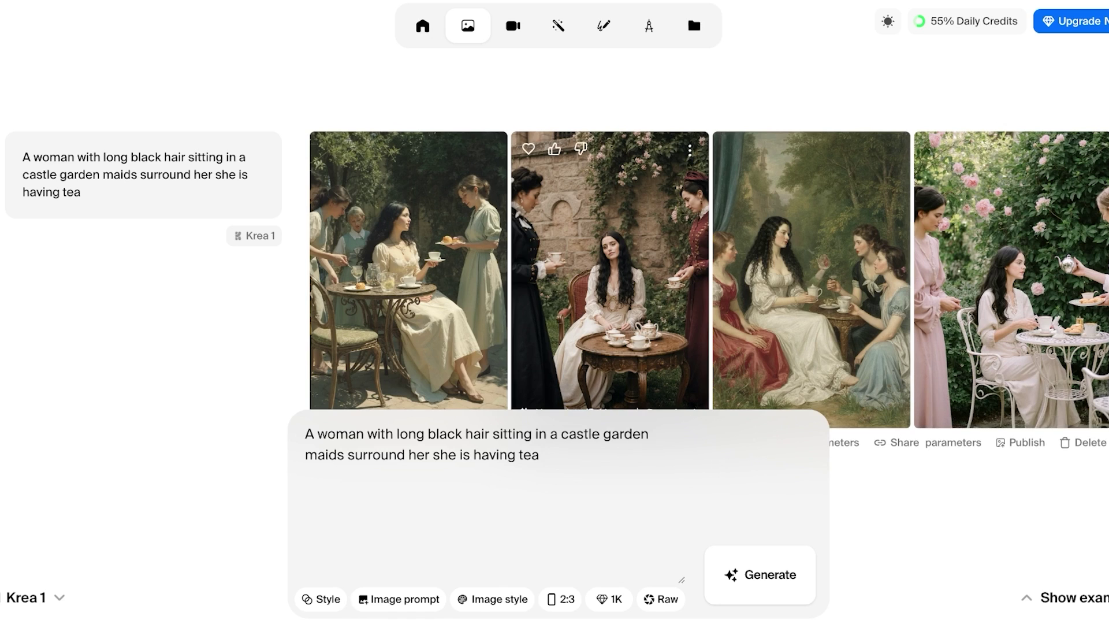
{"action": "left_click", "coordinate": [408, 272]}
{"action": "key", "text": "Escape"}
{"action": "left_click", "coordinate": [1011, 277]}
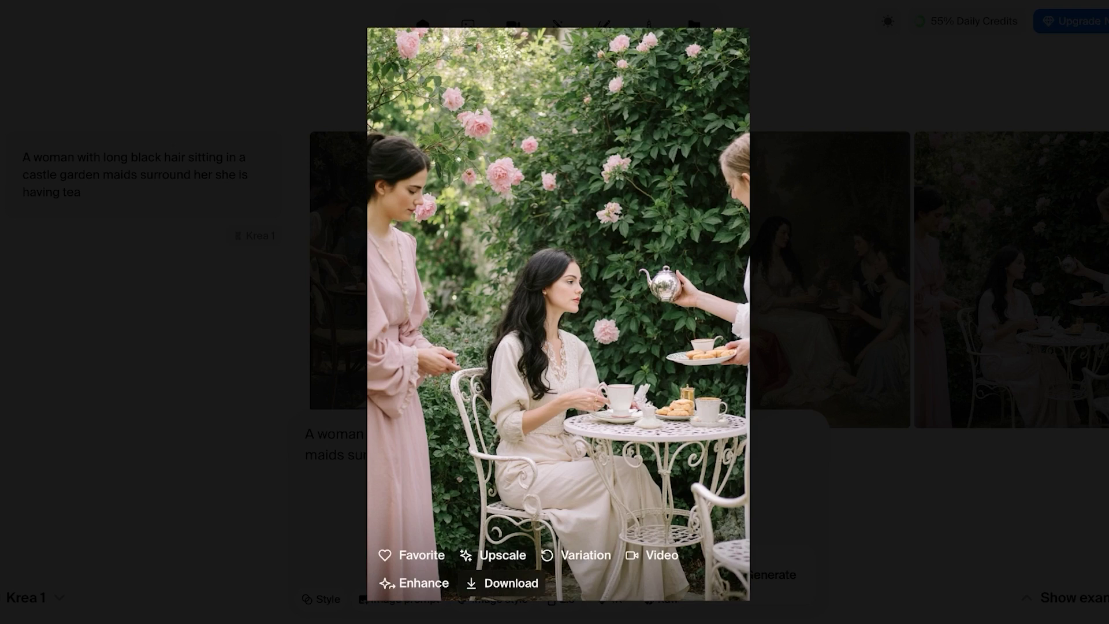
{"action": "key", "text": "Escape"}
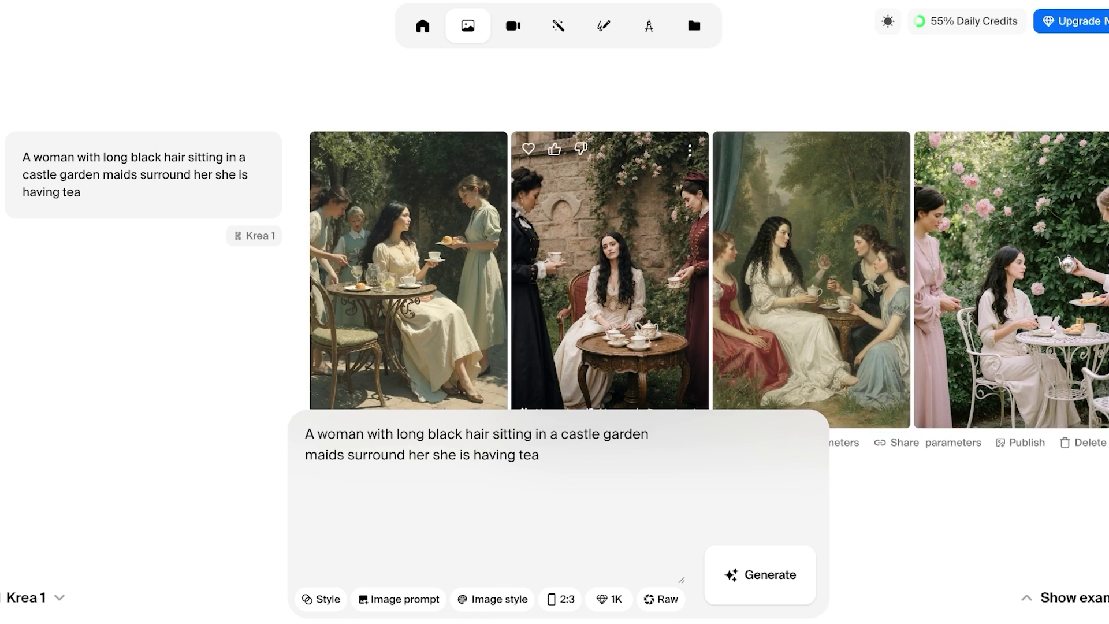
{"action": "mouse_move", "coordinate": [1011, 277]}
{"action": "left_mouse_down"}
{"action": "mouse_move", "coordinate": [994, 289]}
{"action": "mouse_move", "coordinate": [1006, 283]}
{"action": "left_mouse_up"}
{"action": "left_click", "coordinate": [1012, 278]}
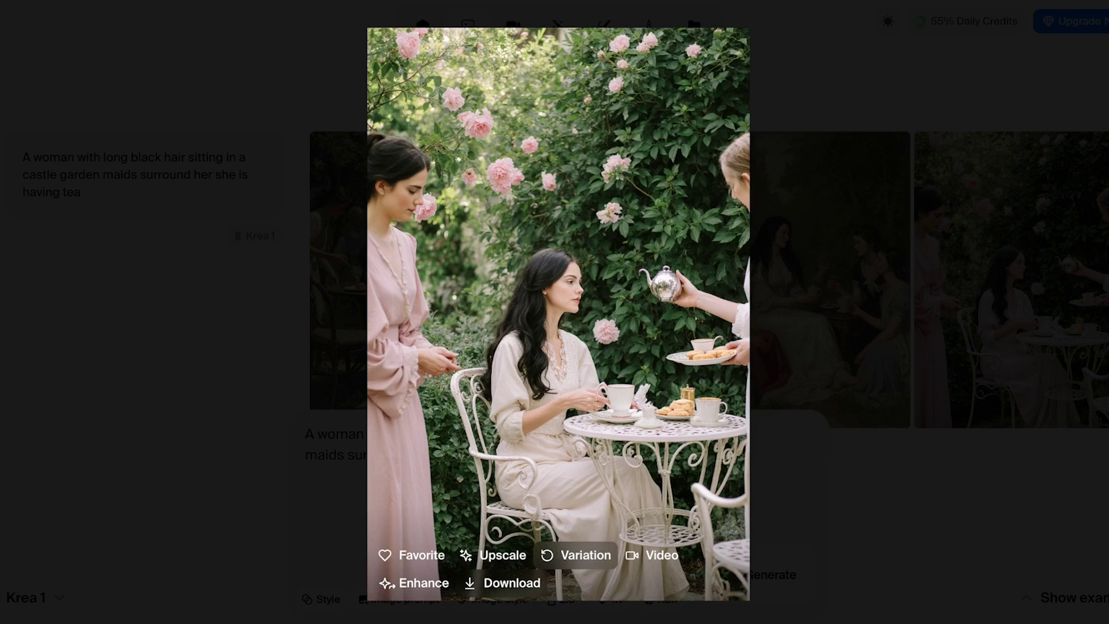
Generate variations of the rose-garden tea image and view the new images at full size
{"action": "left_click", "coordinate": [578, 555]}
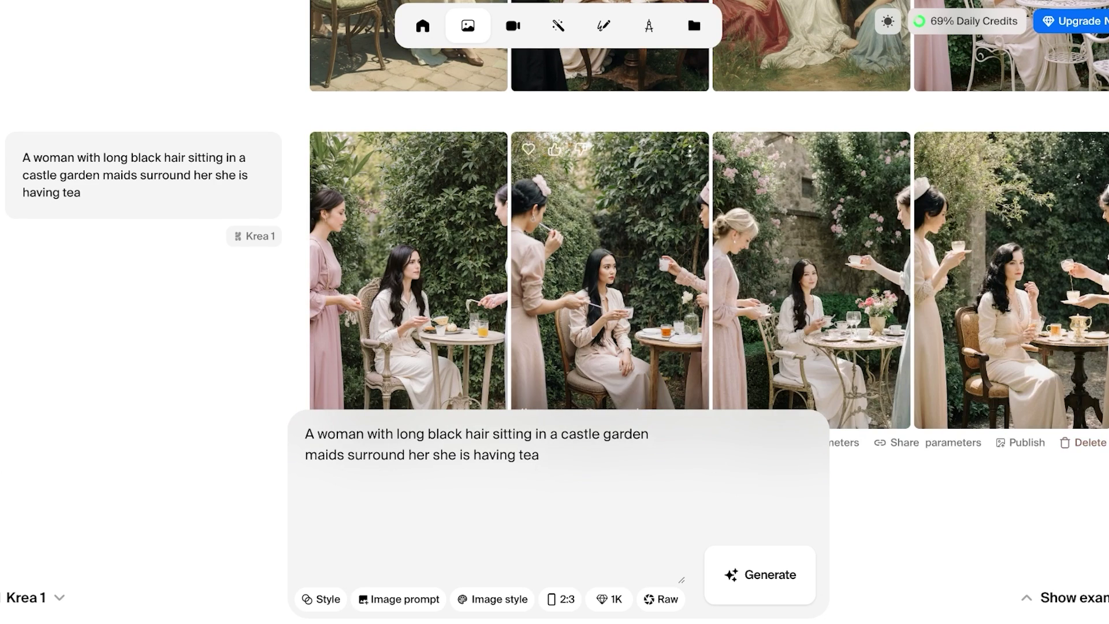
{"action": "left_click", "coordinate": [409, 270]}
{"action": "key", "text": "Right"}
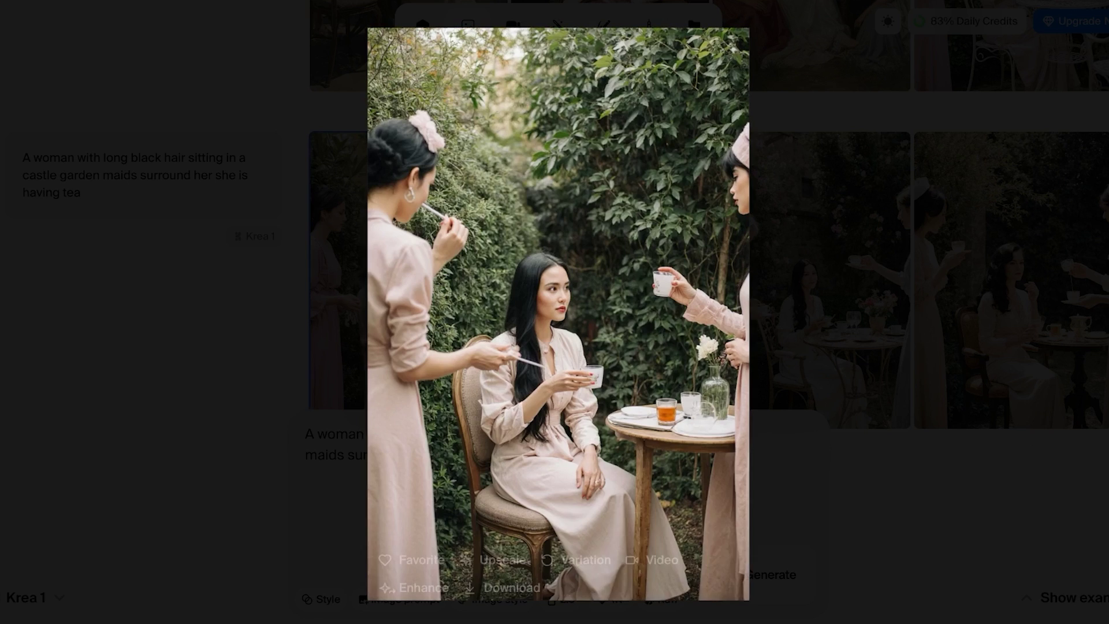
{"action": "key", "text": "Right"}
{"action": "key", "text": "Right"}
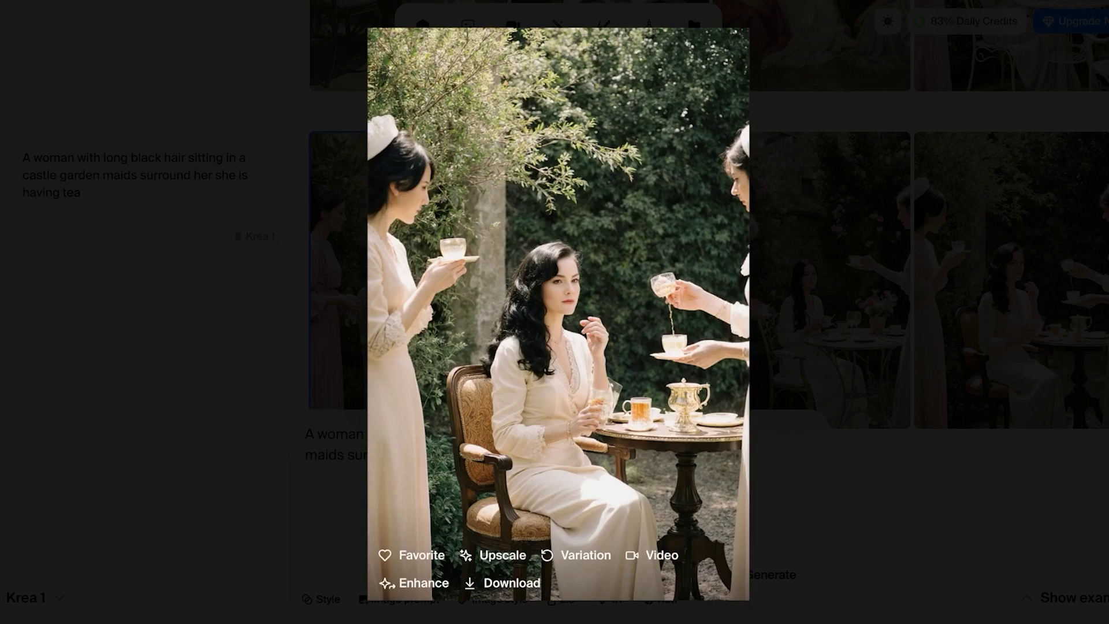
{"action": "key", "text": "Escape"}
{"action": "left_click", "coordinate": [1012, 279]}
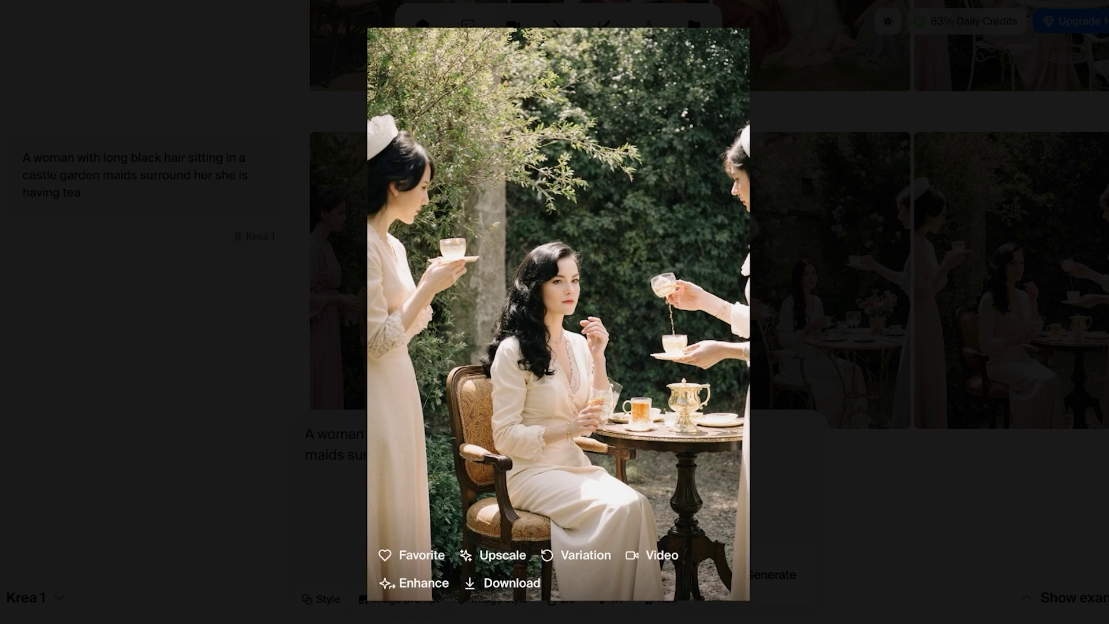
{"action": "key", "text": "Escape"}
Compare the original castle-garden tea images with their variations in the generation history
{"action": "scroll", "coordinate": [1012, 279], "scroll_direction": "up", "scroll_amount": 5}
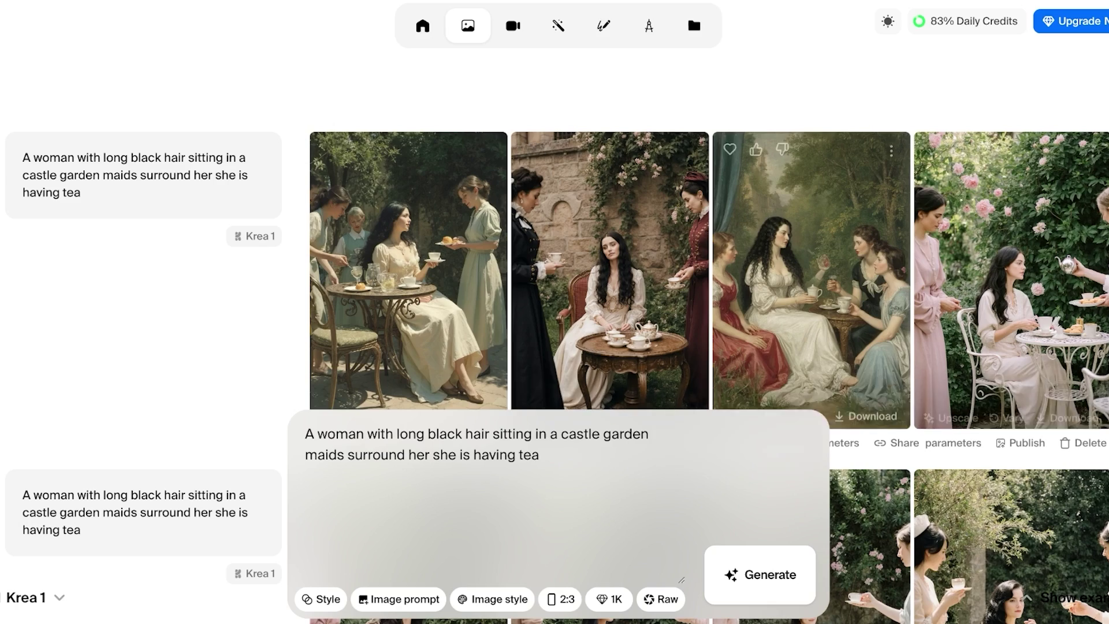
{"action": "scroll", "coordinate": [811, 279], "scroll_direction": "down", "scroll_amount": 5}
{"action": "scroll", "coordinate": [610, 260], "scroll_direction": "up", "scroll_amount": 3}
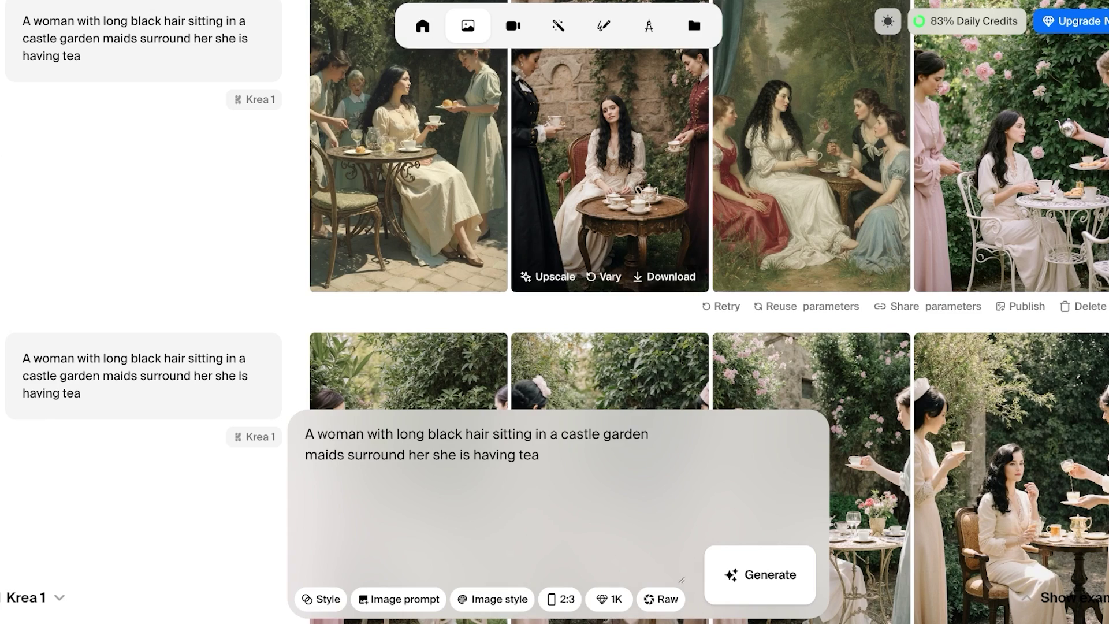
{"action": "left_click", "coordinate": [611, 173]}
{"action": "left_click", "coordinate": [982, 231]}
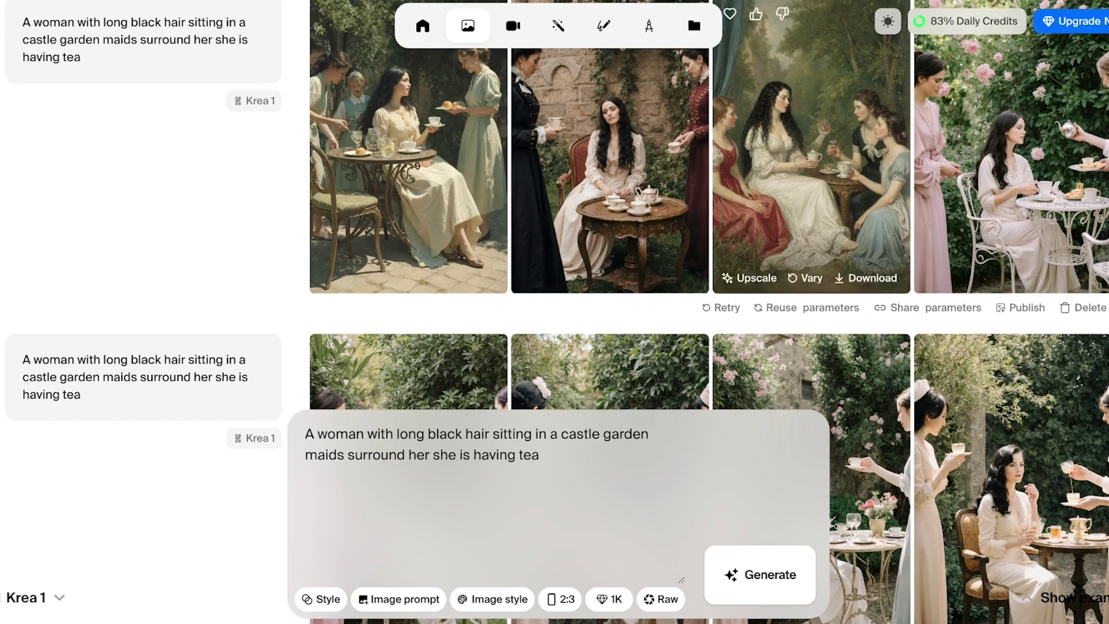
{"action": "scroll", "coordinate": [812, 173], "scroll_direction": "up", "scroll_amount": 2}
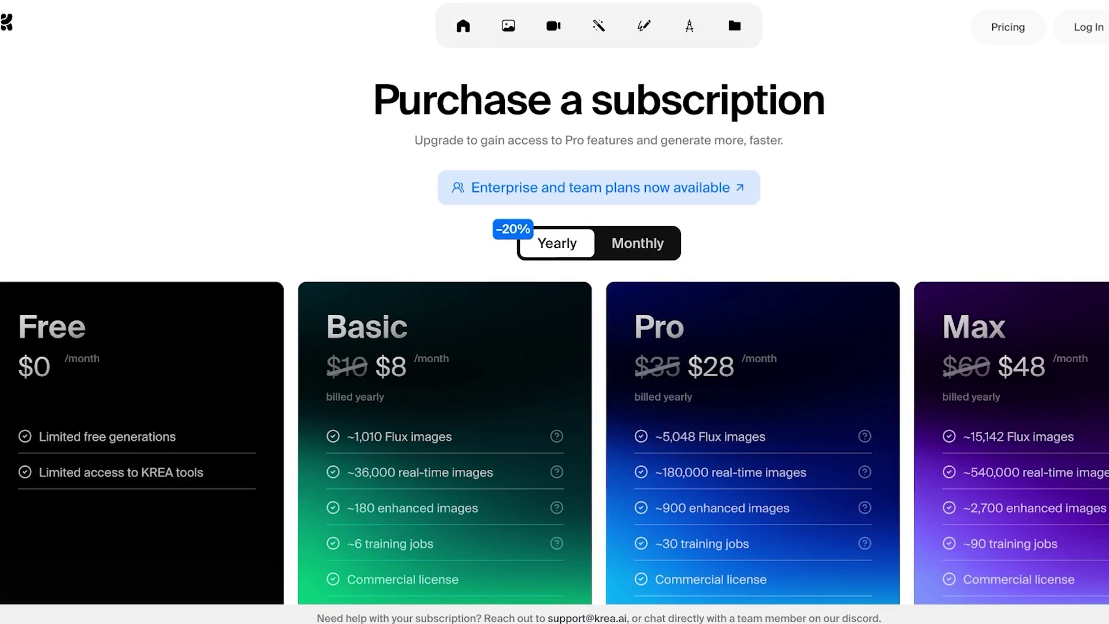
Review the Krea subscription plans and their monthly generation allowances, and display the prices for monthly billing
{"action": "scroll", "coordinate": [555, 346], "scroll_direction": "down", "scroll_amount": 3}
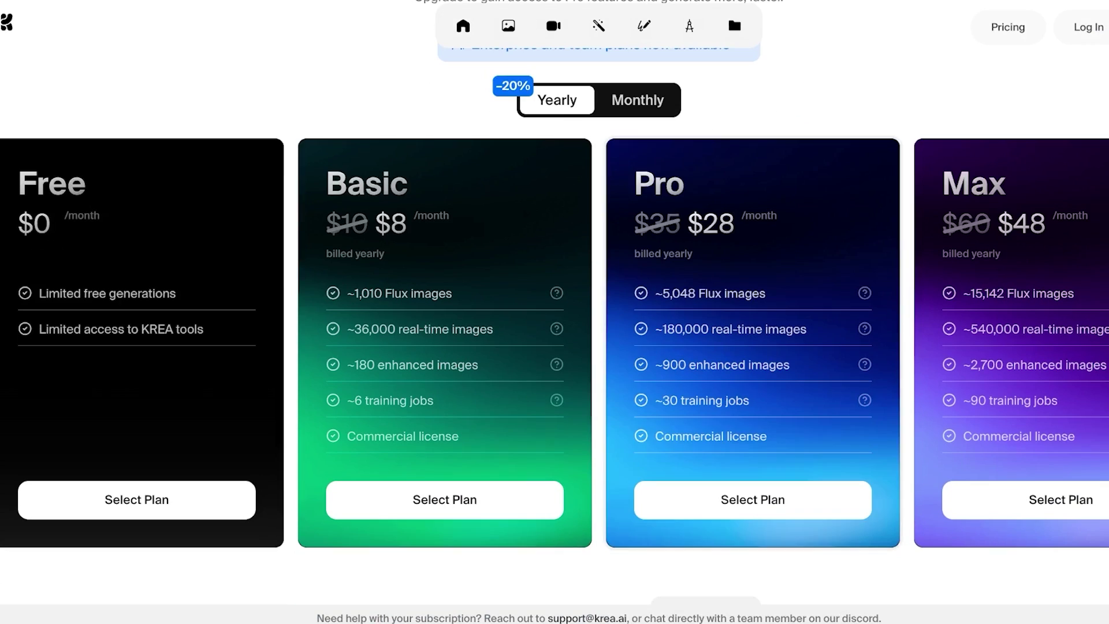
{"action": "scroll", "coordinate": [555, 347], "scroll_direction": "down", "scroll_amount": 1}
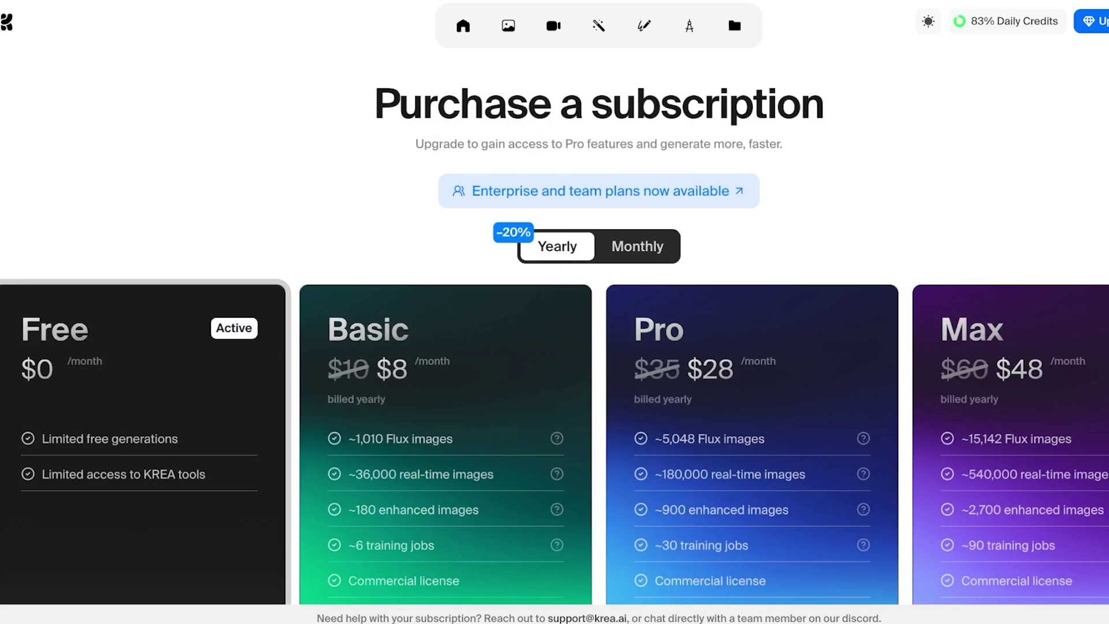
{"action": "scroll", "coordinate": [555, 312], "scroll_direction": "down", "scroll_amount": 6}
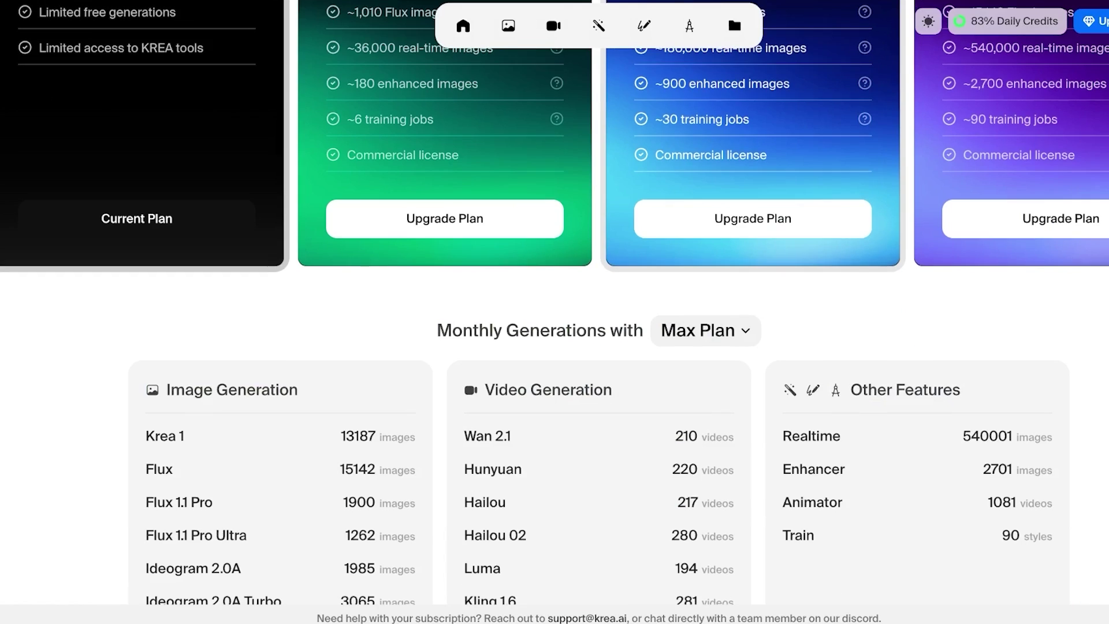
{"action": "scroll", "coordinate": [555, 312], "scroll_direction": "down", "scroll_amount": 2}
{"action": "scroll", "coordinate": [555, 312], "scroll_direction": "up", "scroll_amount": 8}
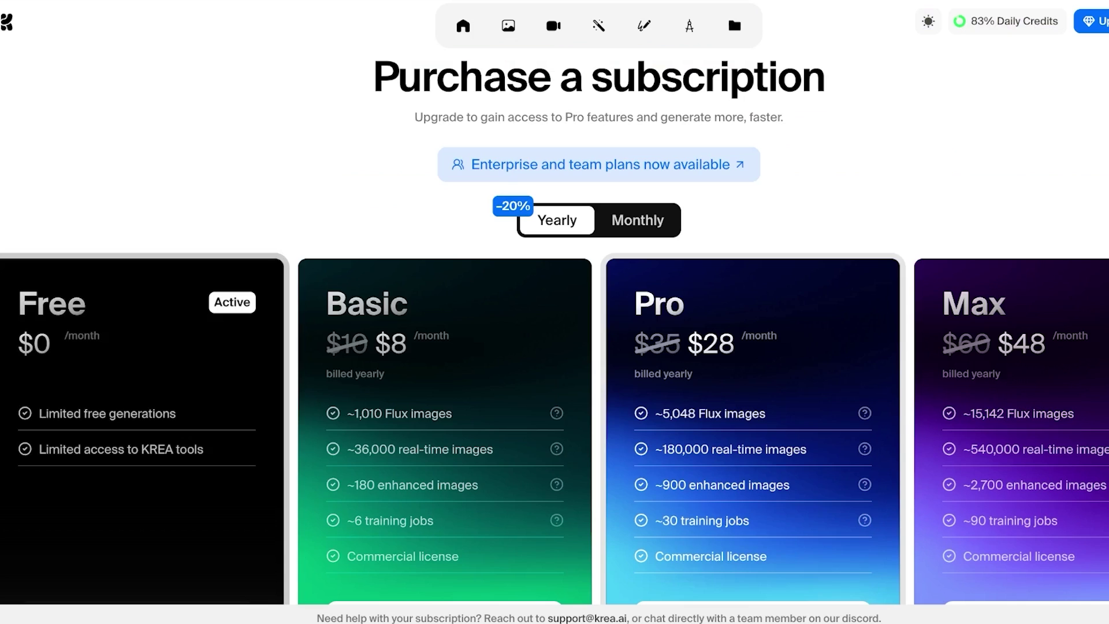
{"action": "scroll", "coordinate": [555, 312], "scroll_direction": "down", "scroll_amount": 1}
{"action": "left_click", "coordinate": [638, 183]}
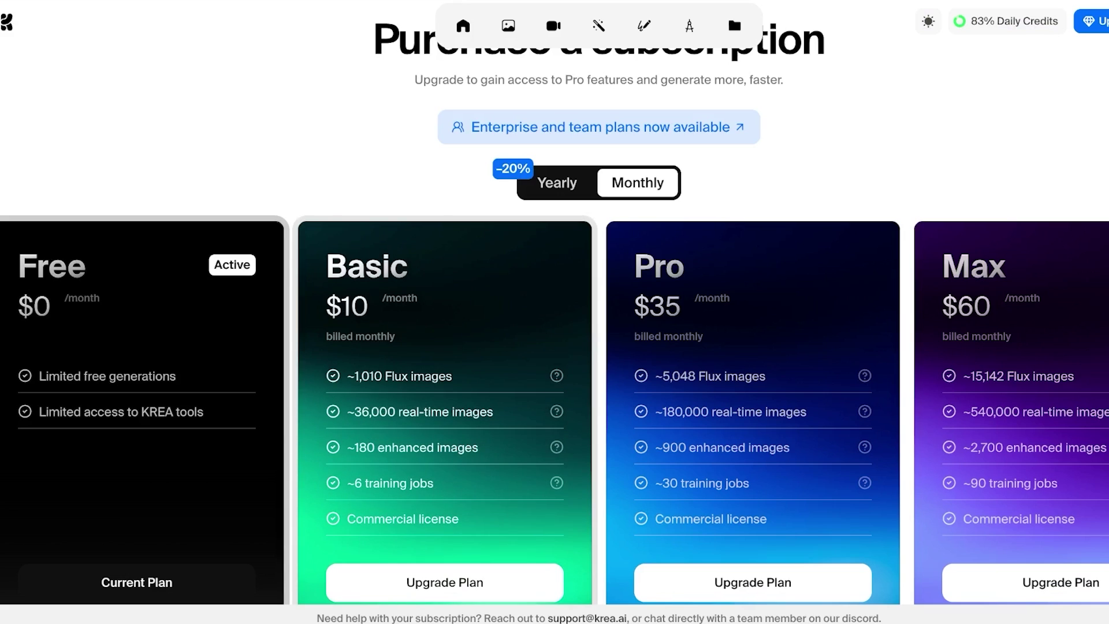